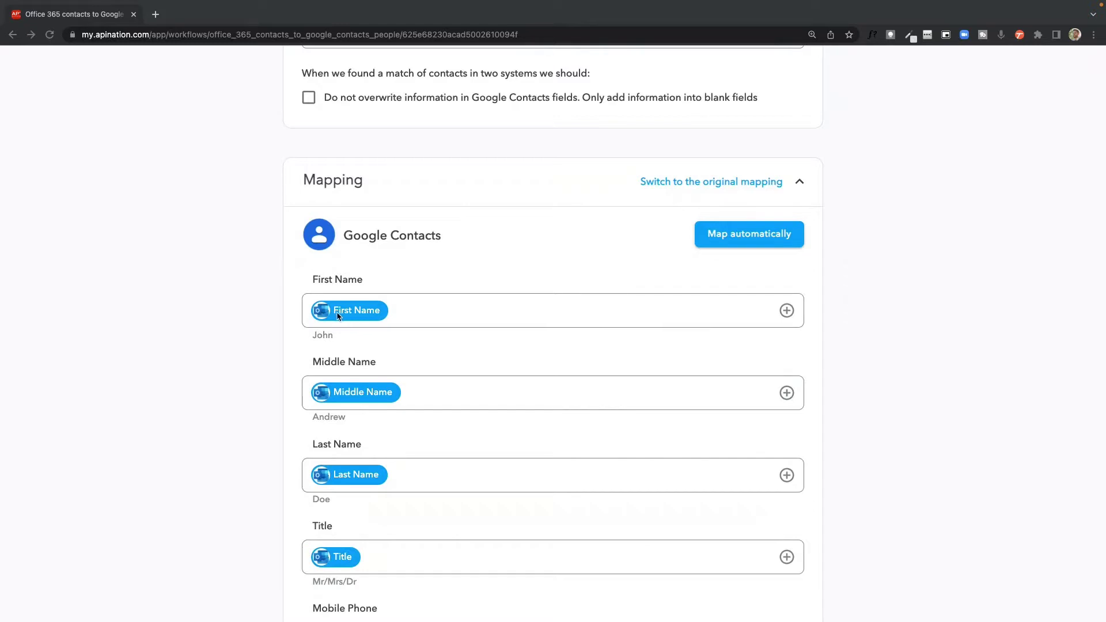
Step: Map the Office 365 Job Title field to the empty Job Title field in the Google Contacts mapping
scroll(371, 316, "down", 1)
scroll(371, 316, "down", 5)
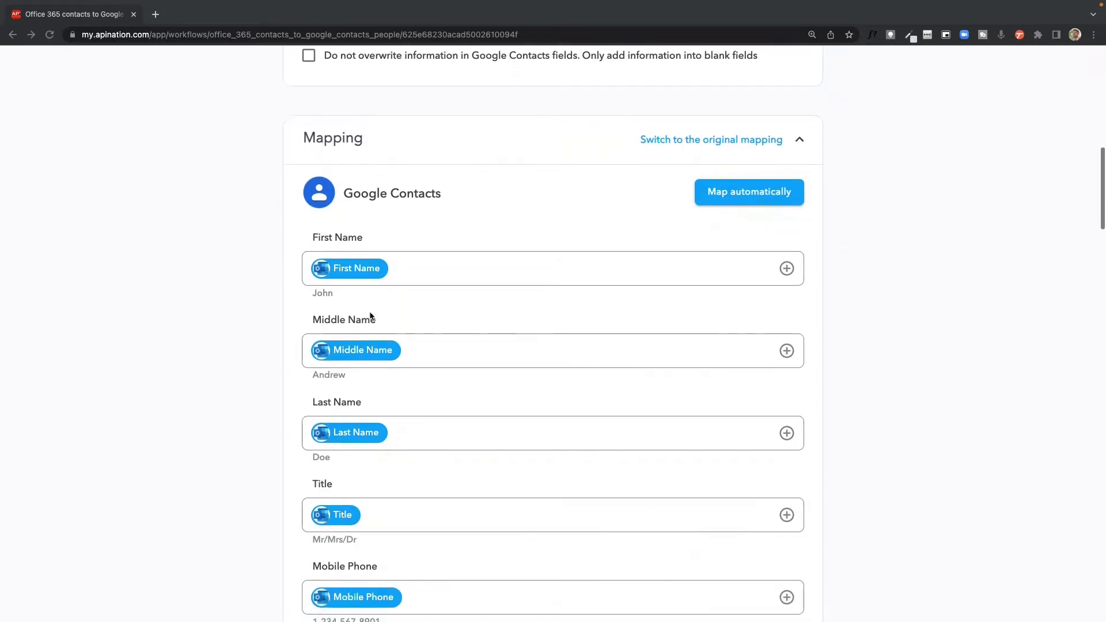
scroll(371, 316, "down", 15)
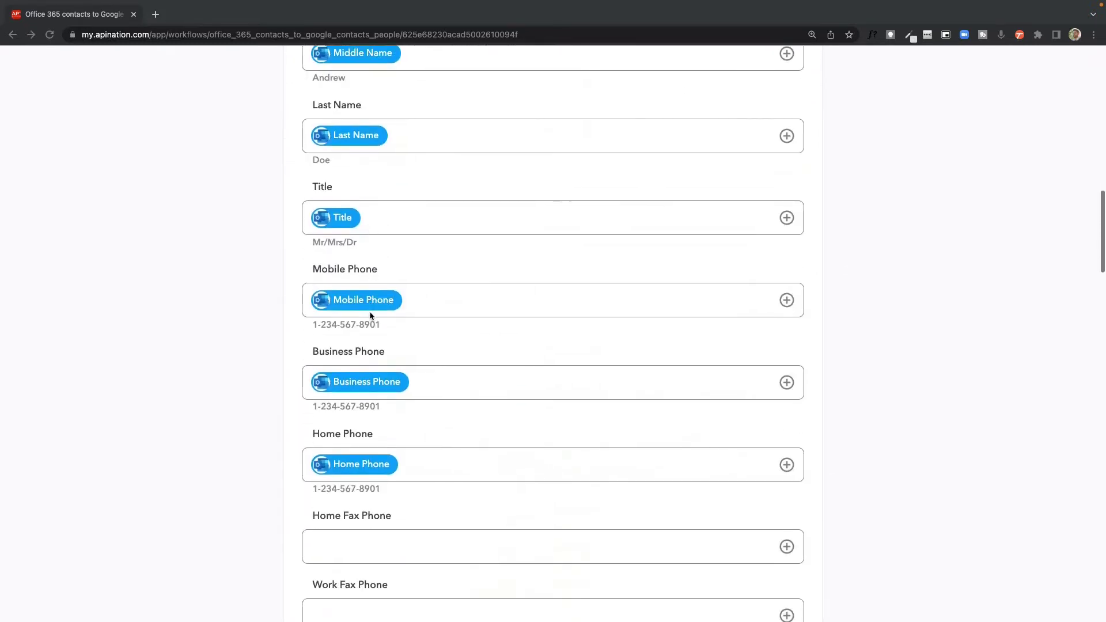
scroll(371, 315, "down", 15)
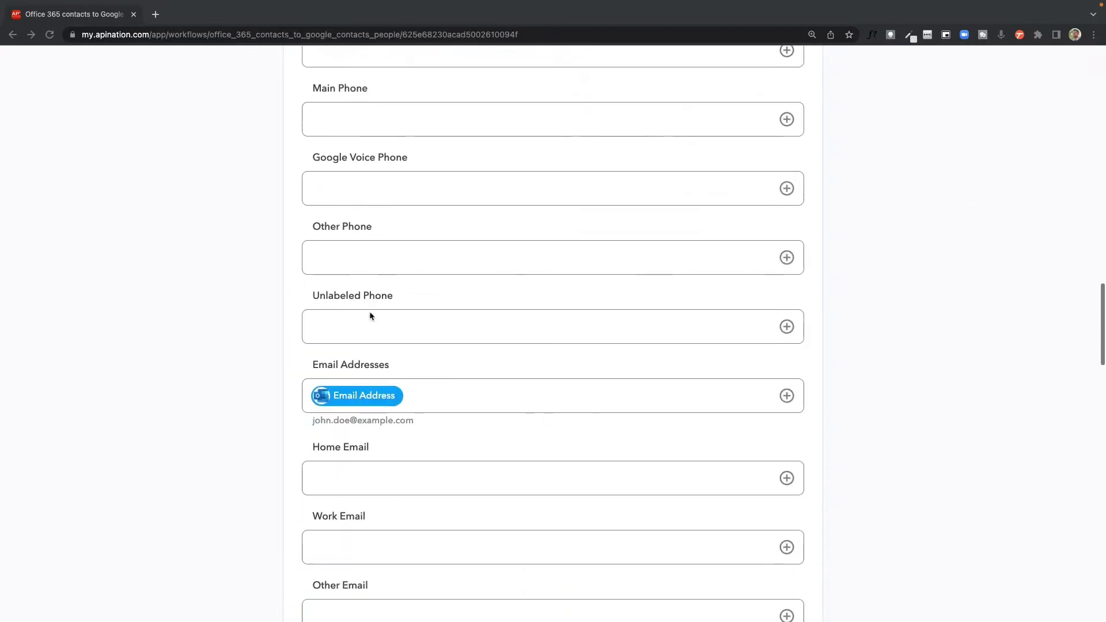
scroll(370, 315, "down", 2)
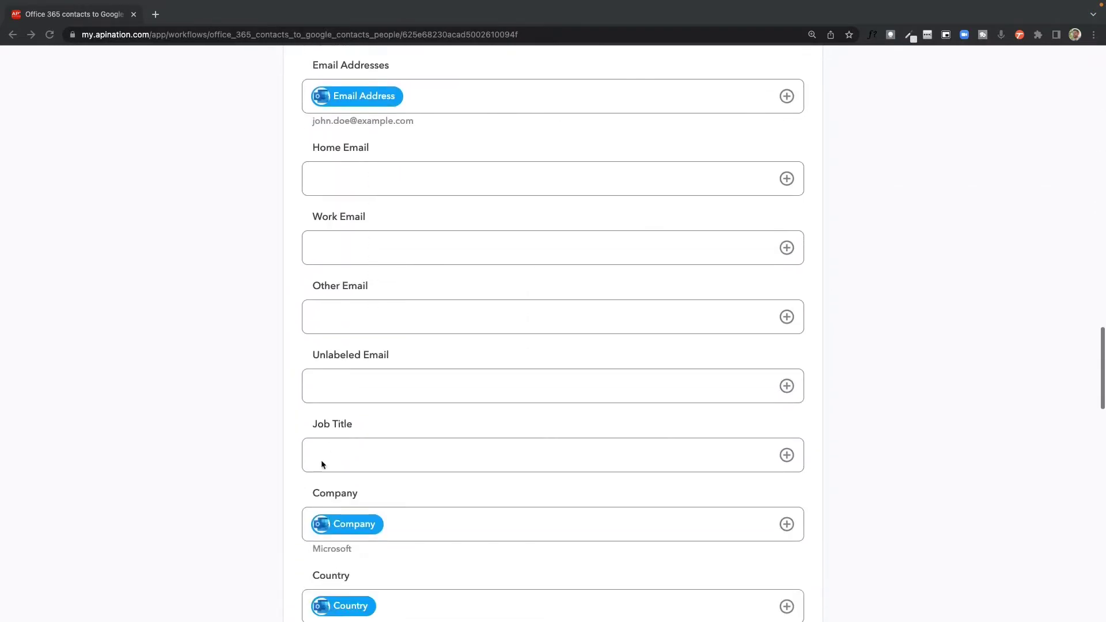
left_click(787, 455)
scroll(558, 601, "down", 1)
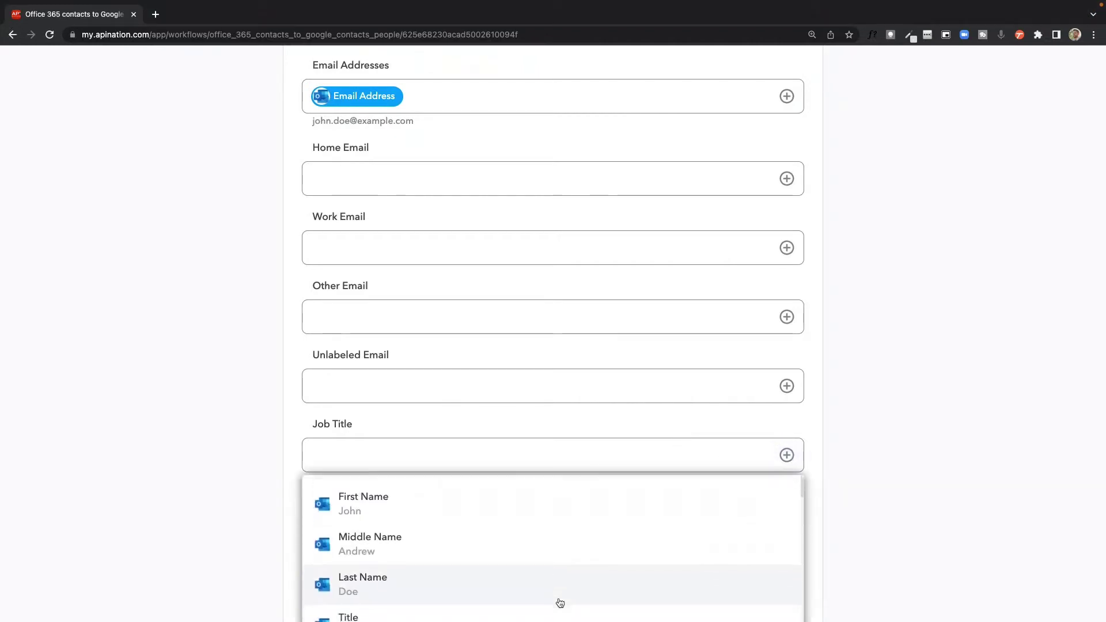
scroll(518, 565, "up", 1)
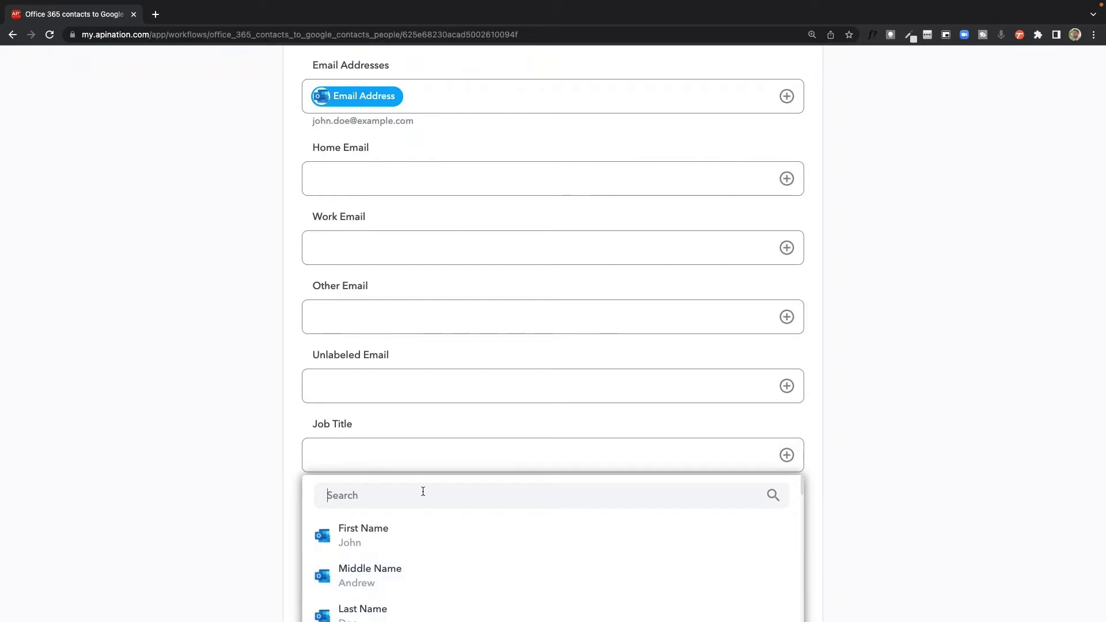
type("job")
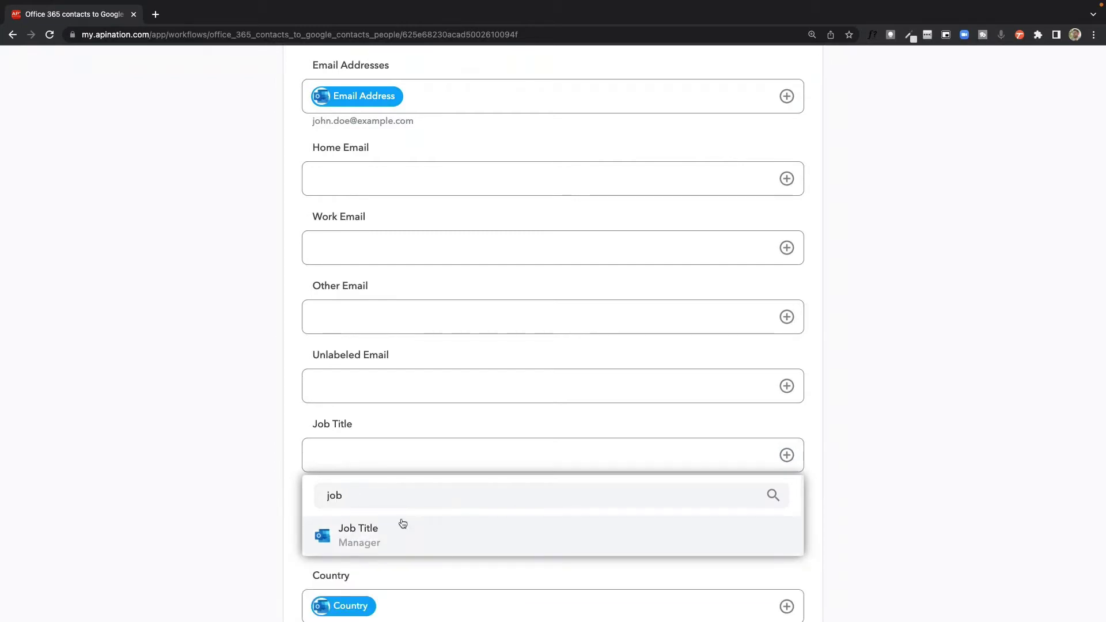
left_click(369, 537)
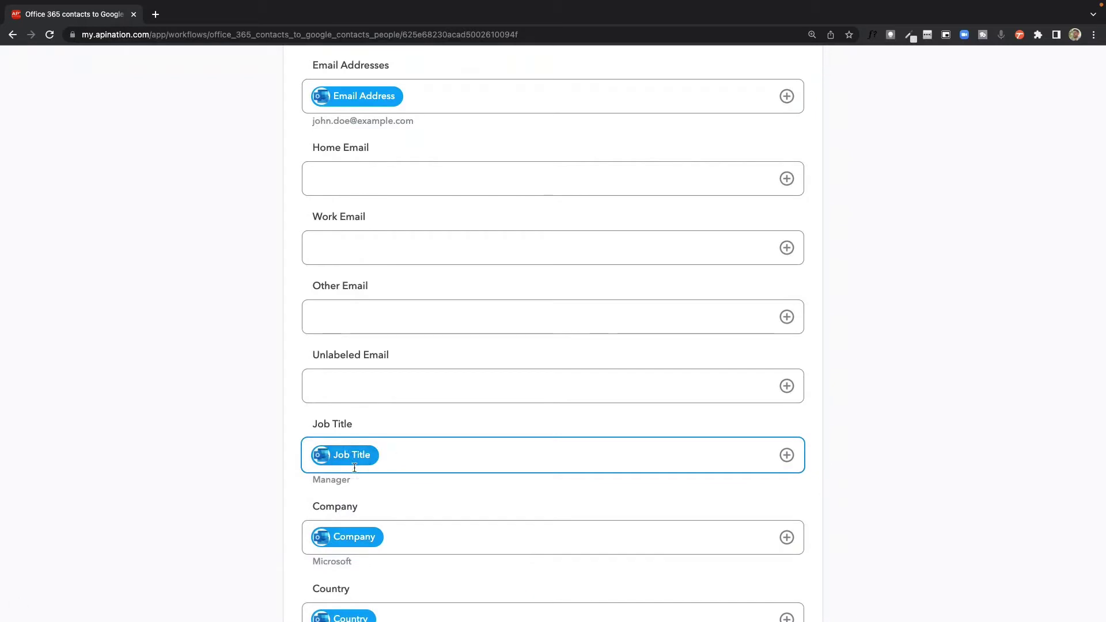
Step: Remove the Company tag from the Company field, leaving that field unmapped
scroll(342, 470, "down", 3)
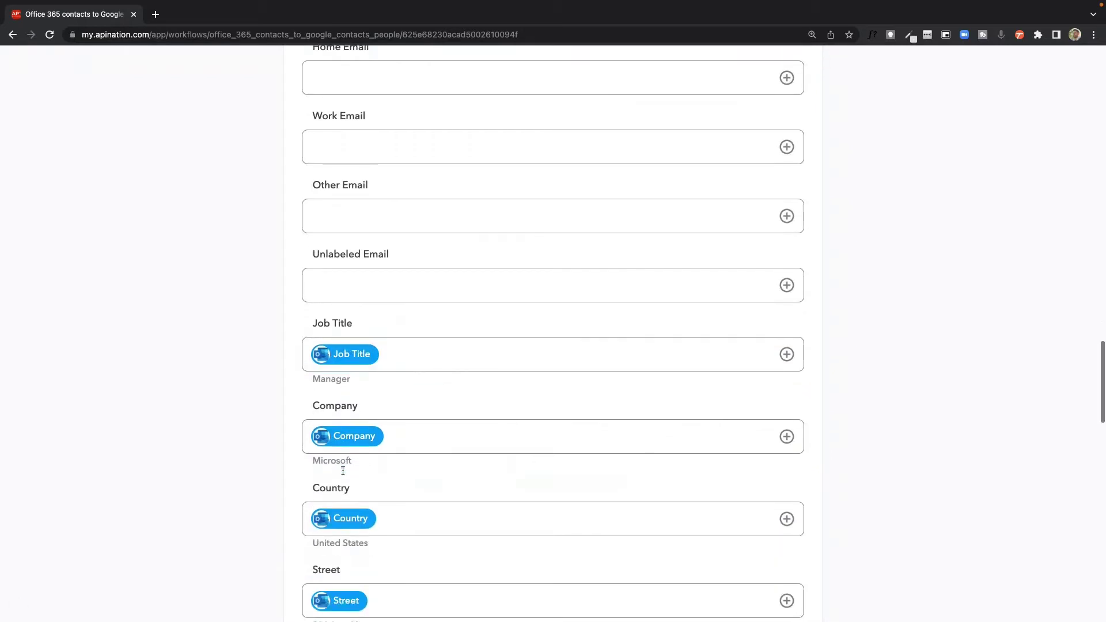
left_click(395, 429)
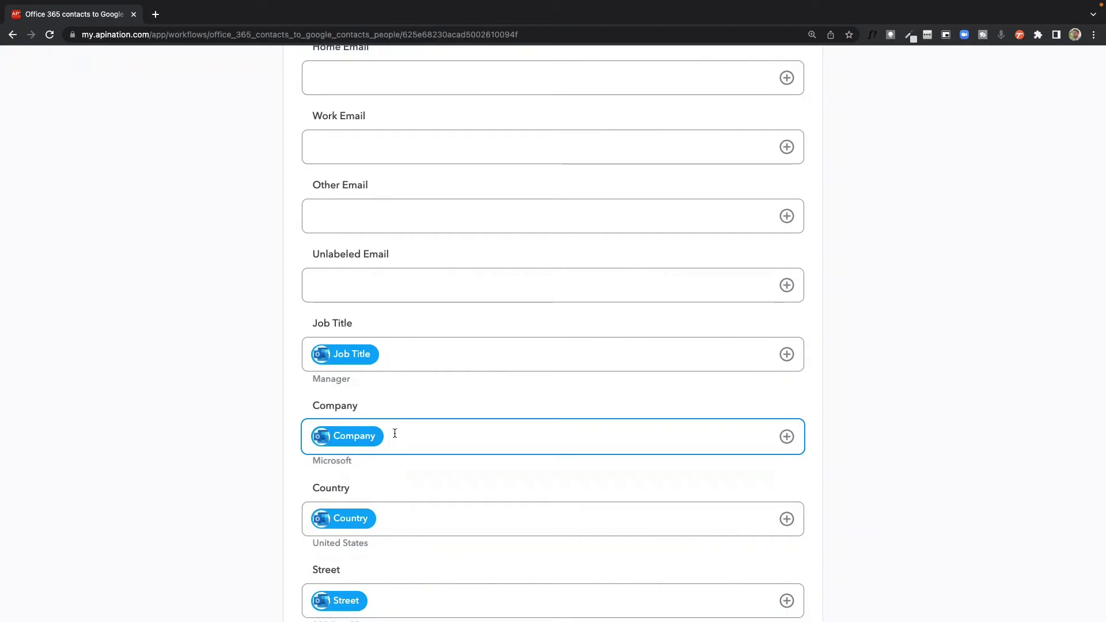
scroll(394, 433, "down", 3)
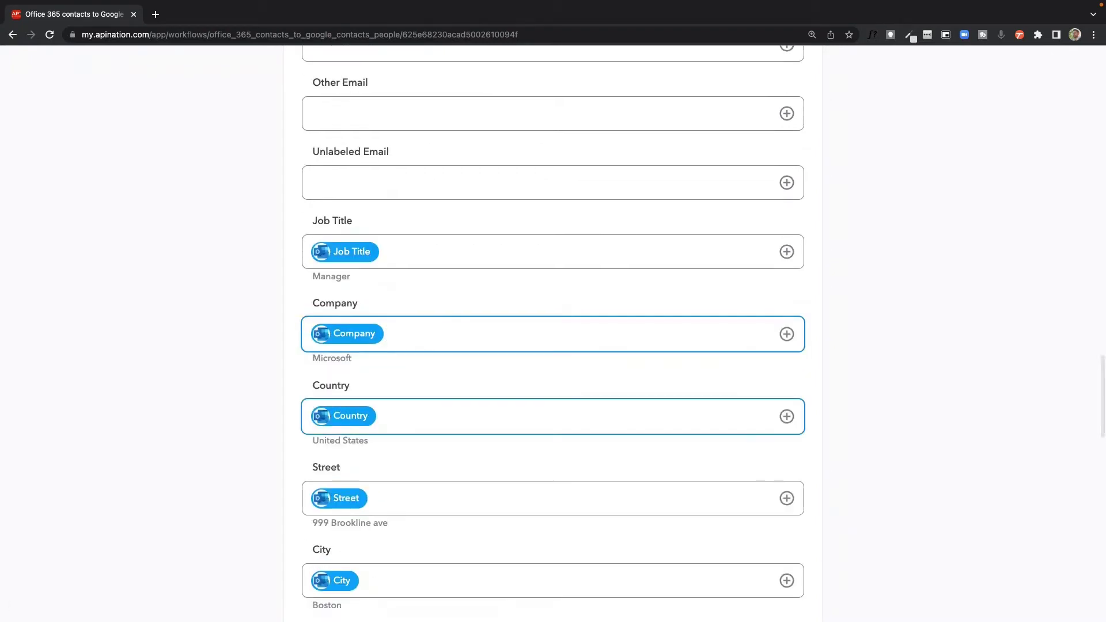
key("BackSpace")
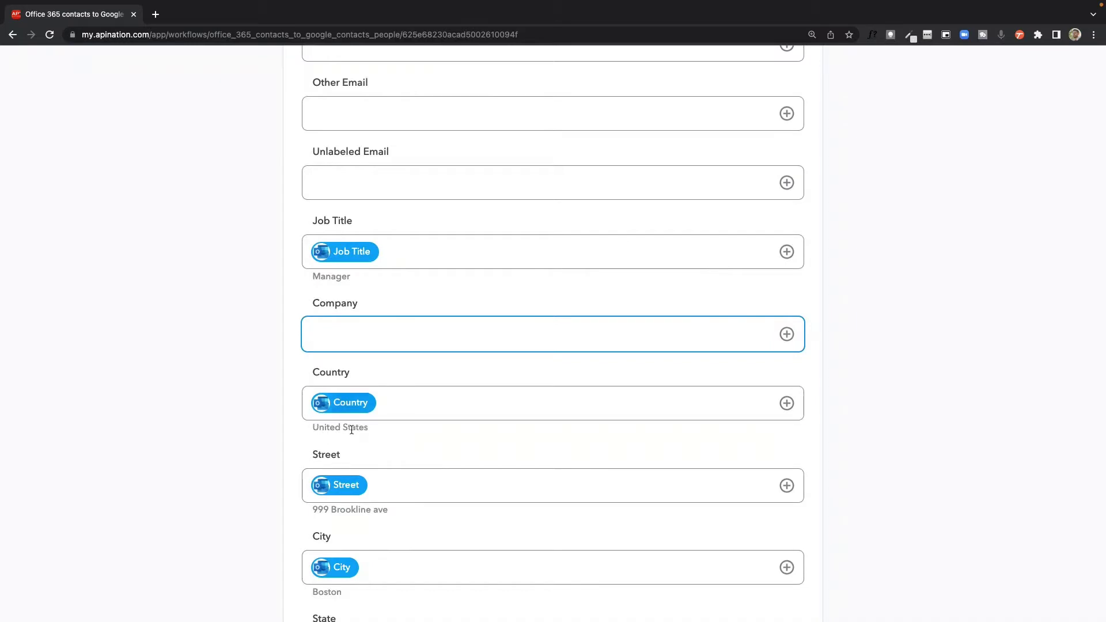
Step: Map all the Google Contacts fields automatically
scroll(491, 309, "up", 3)
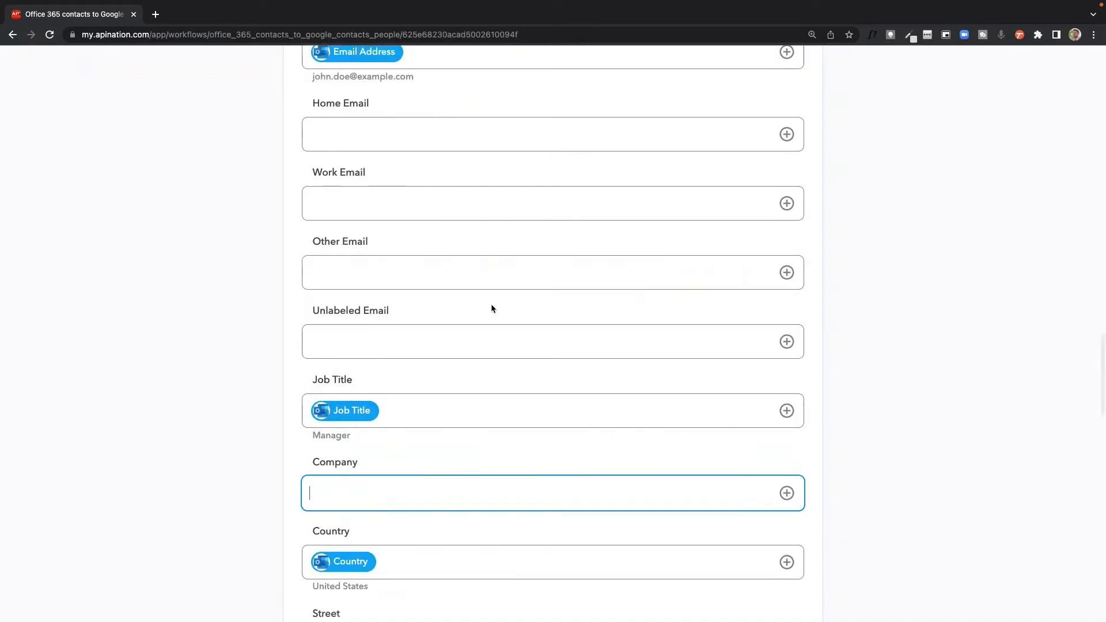
scroll(491, 309, "up", 2)
scroll(490, 306, "up", 20)
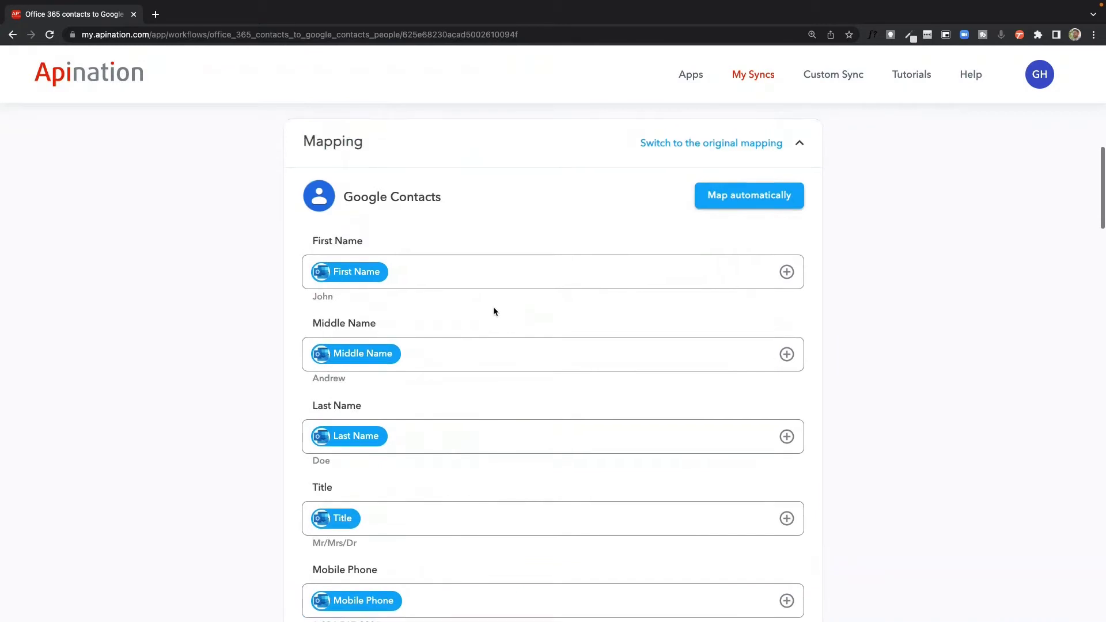
left_click(727, 198)
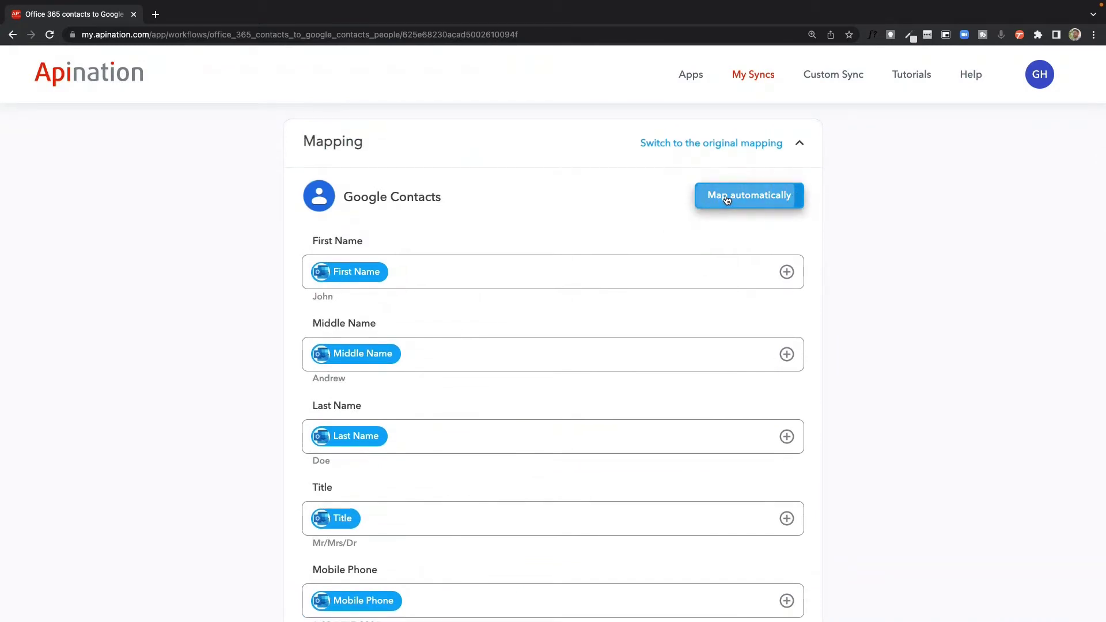
left_click(635, 262)
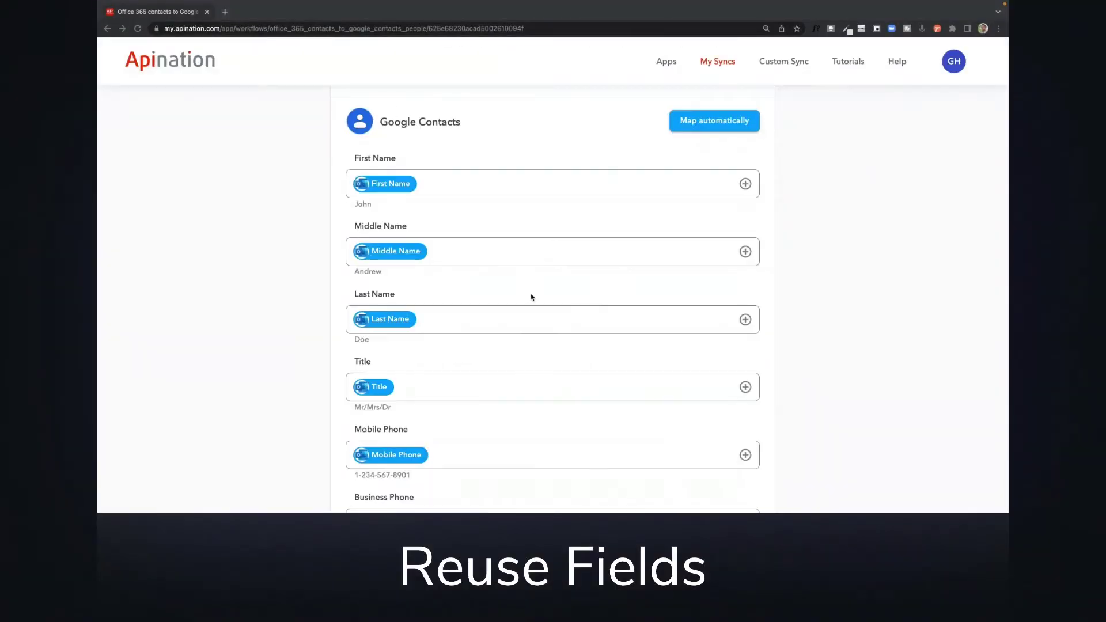
Step: Reuse the Office 365 Mobile Phone field as the mapping for the Main Phone field
scroll(531, 297, "down", 3)
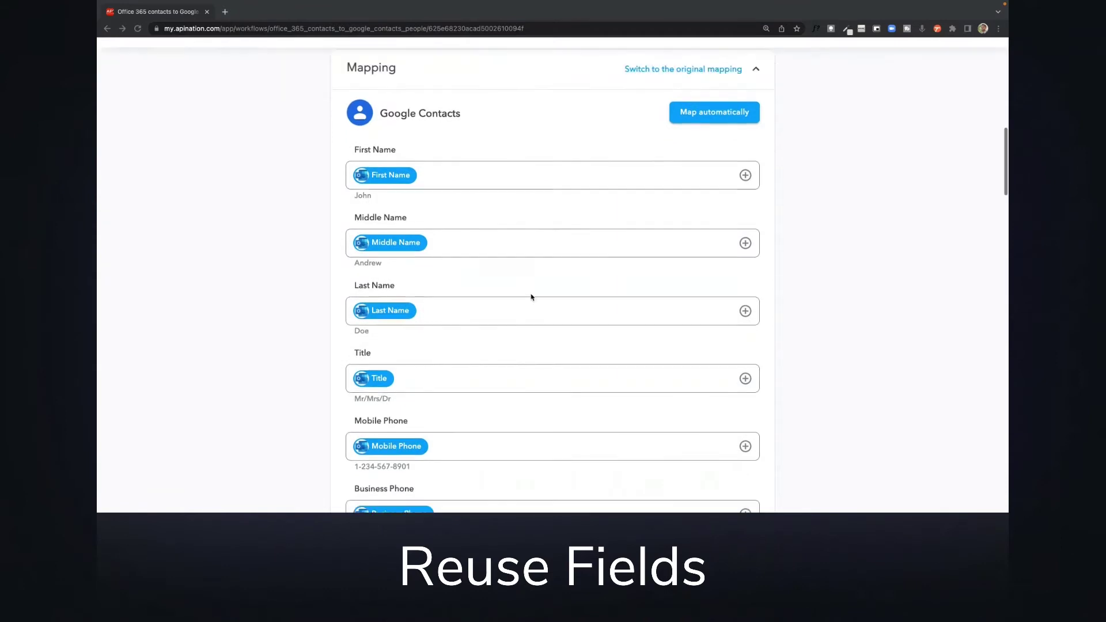
scroll(531, 297, "down", 2)
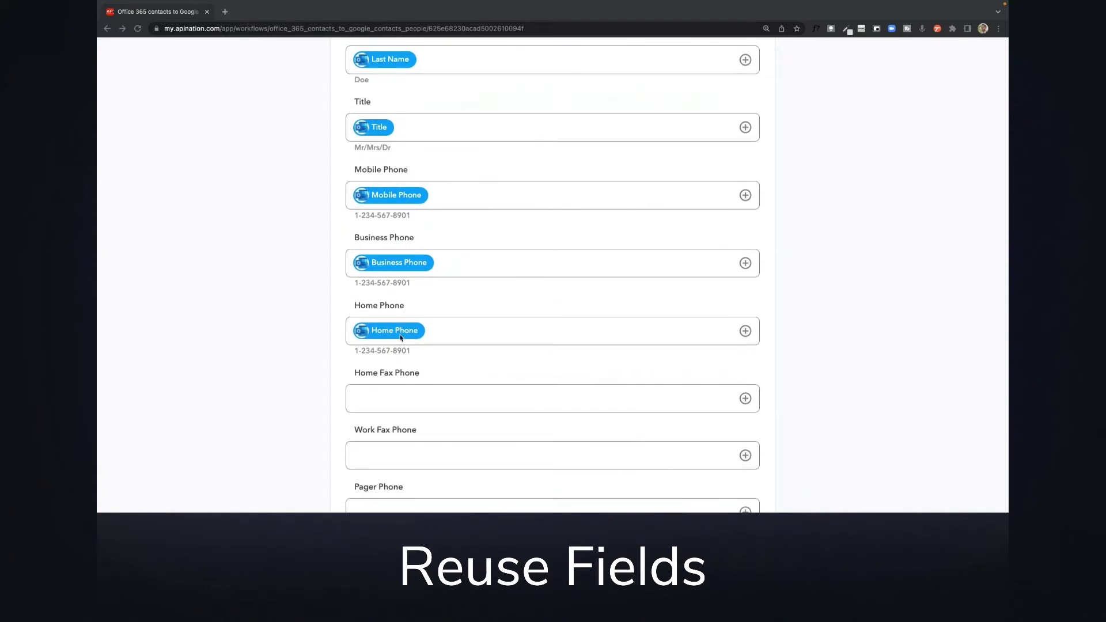
scroll(435, 417, "down", 2)
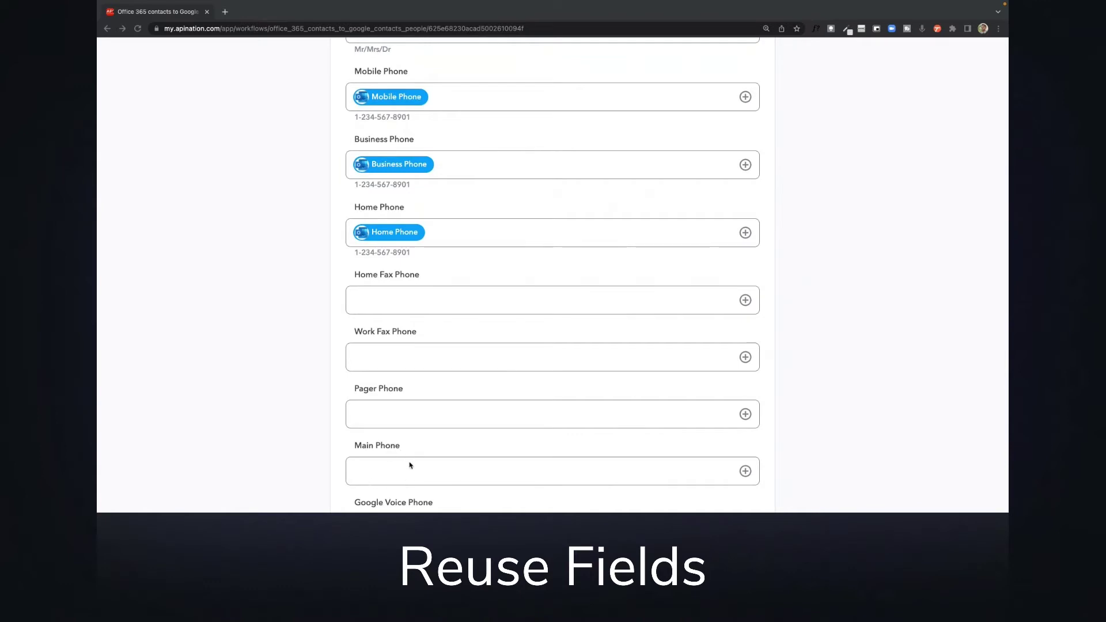
left_click(437, 460)
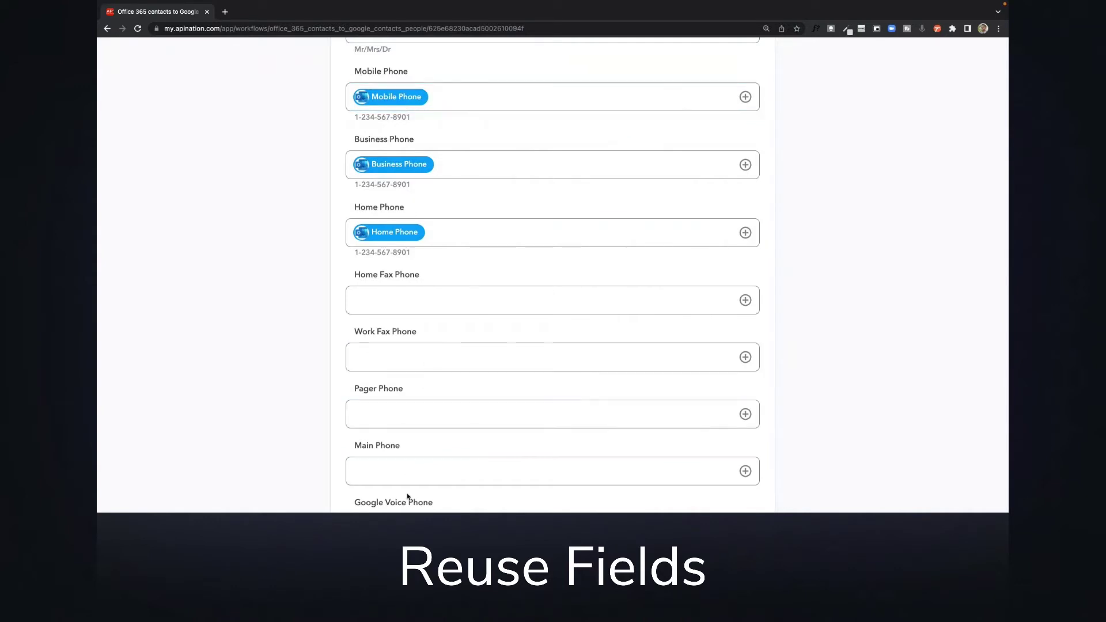
left_click(745, 473)
scroll(659, 469, "down", 2)
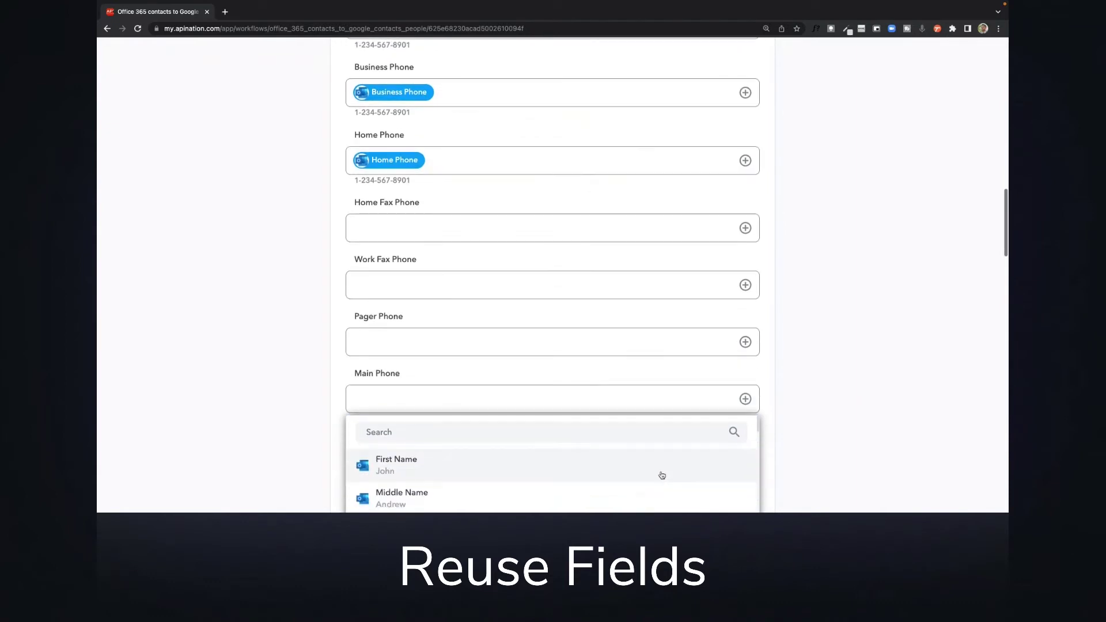
type("mobi")
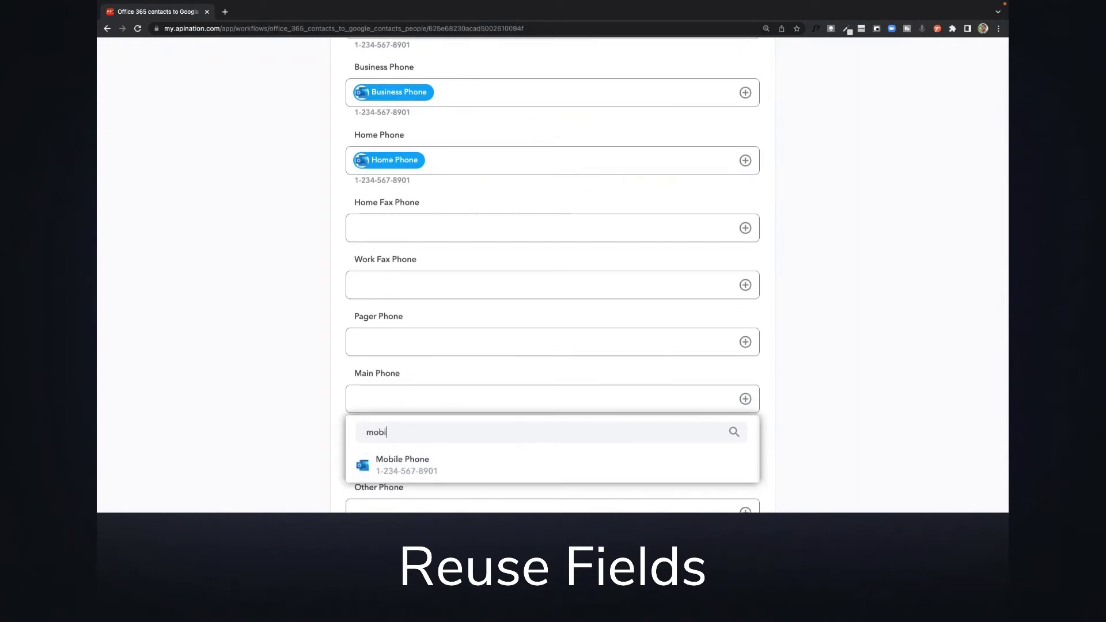
left_click(477, 454)
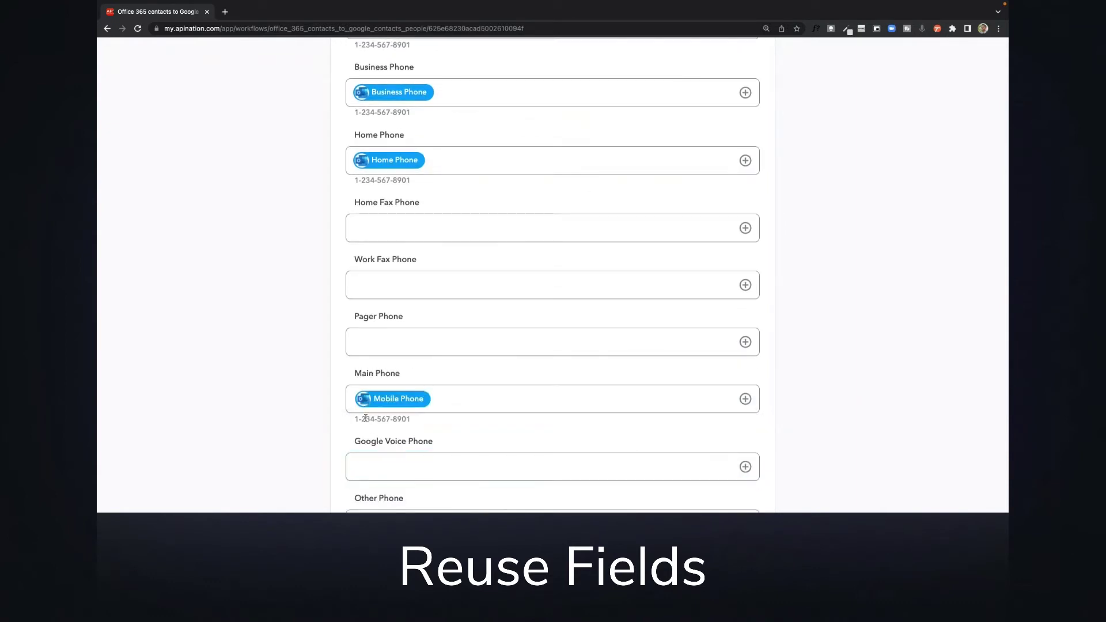
Step: Compare the Mobile Phone and Main Phone mappings and look through the remaining phone and email fields
scroll(365, 419, "up", 1)
scroll(417, 109, "up", 1)
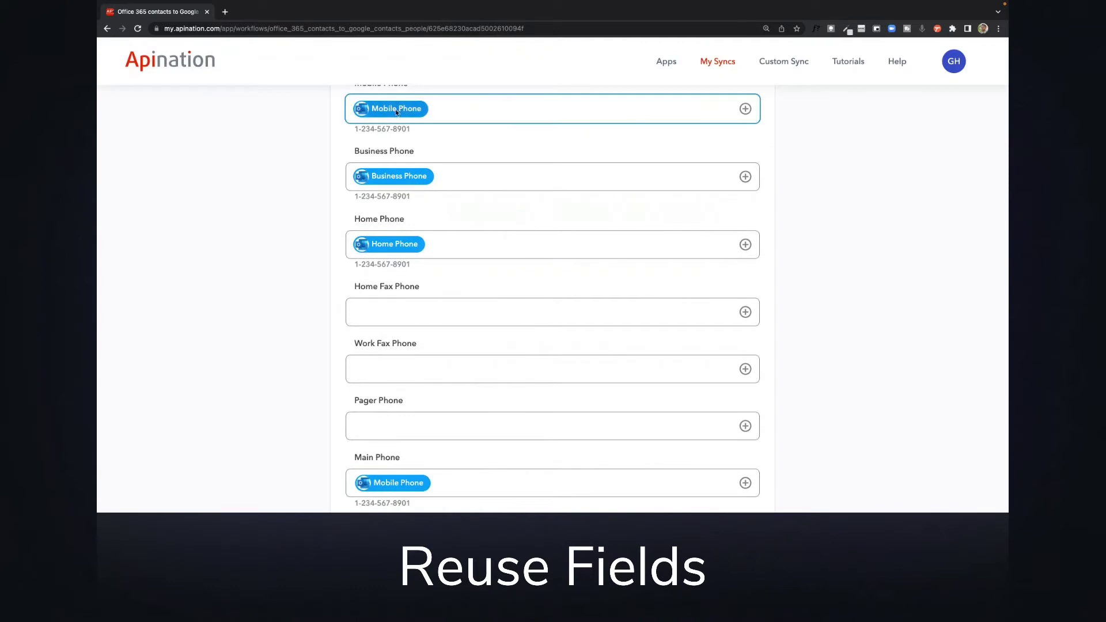
scroll(395, 114, "up", 1)
scroll(378, 338, "down", 3)
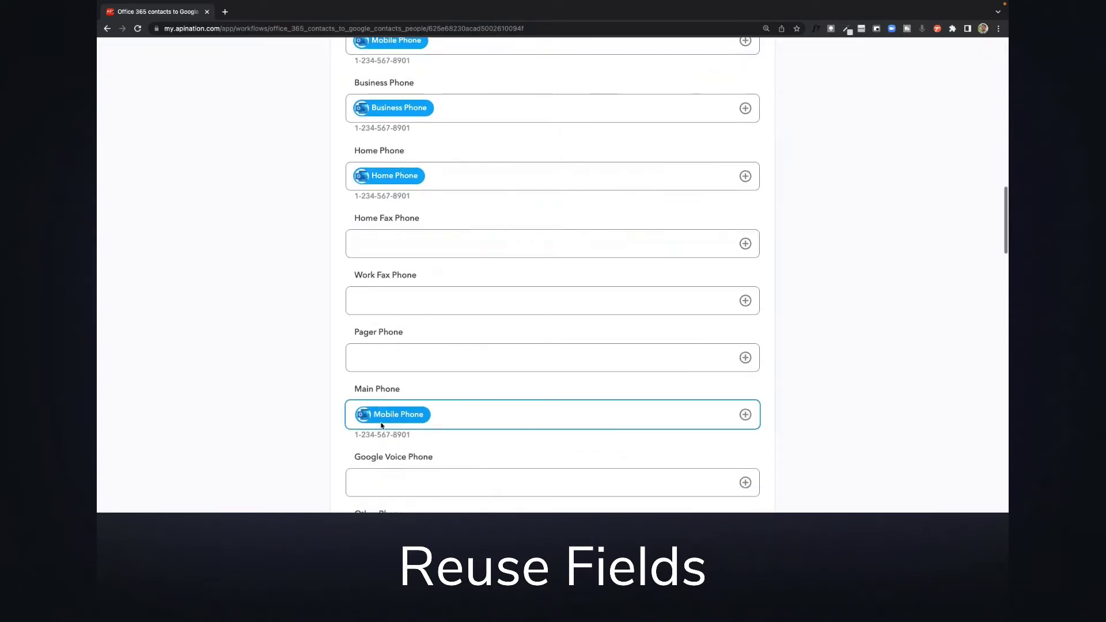
scroll(381, 425, "down", 5)
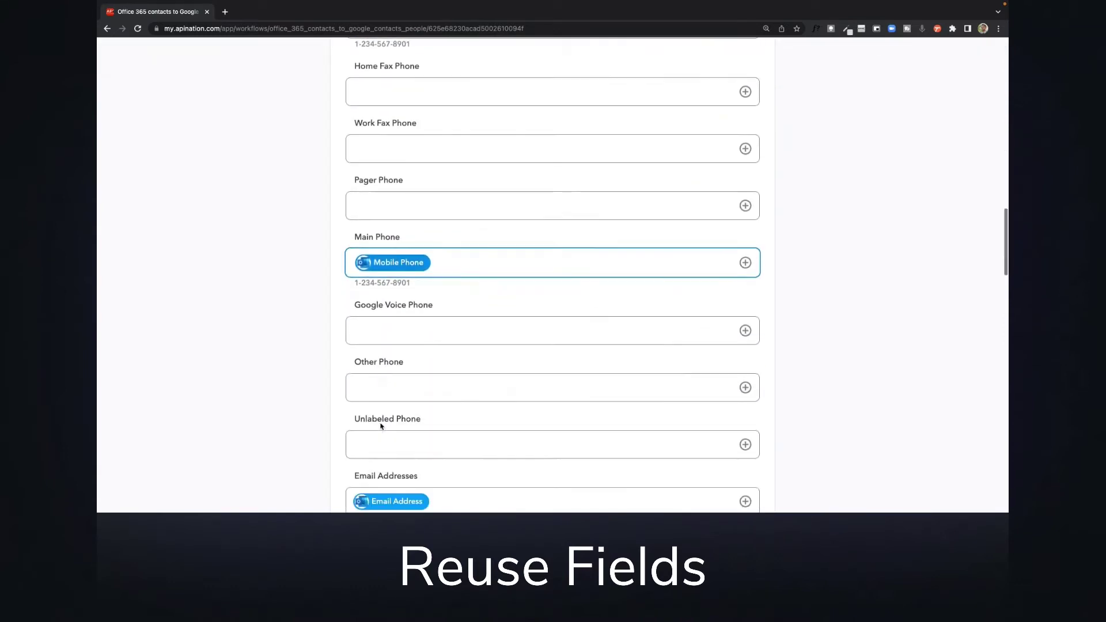
scroll(381, 426, "down", 7)
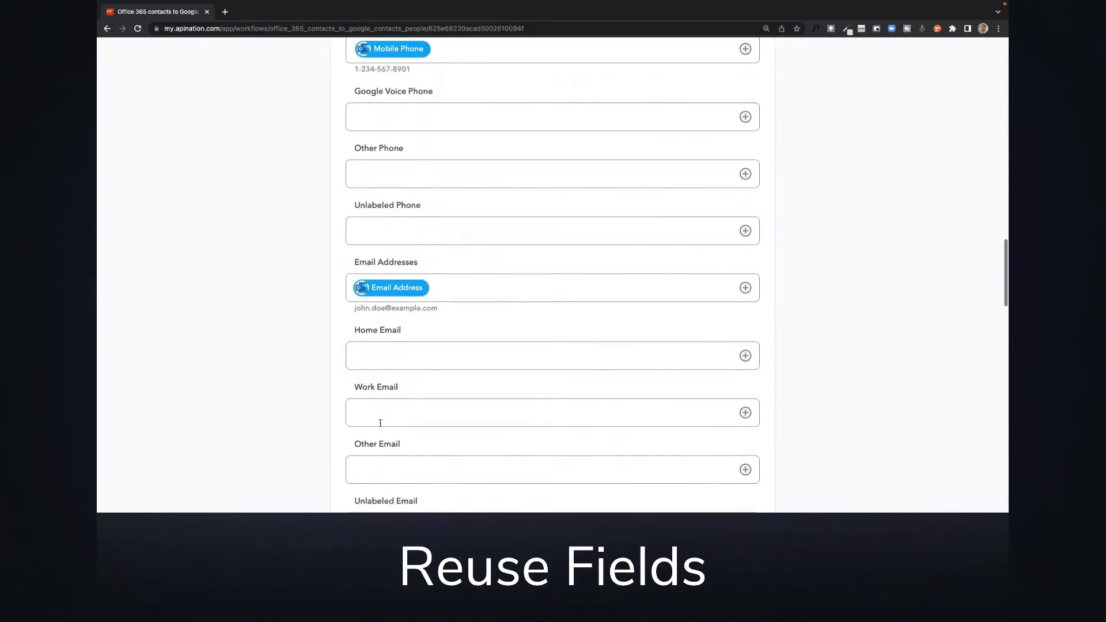
scroll(380, 423, "down", 3)
left_click(380, 423)
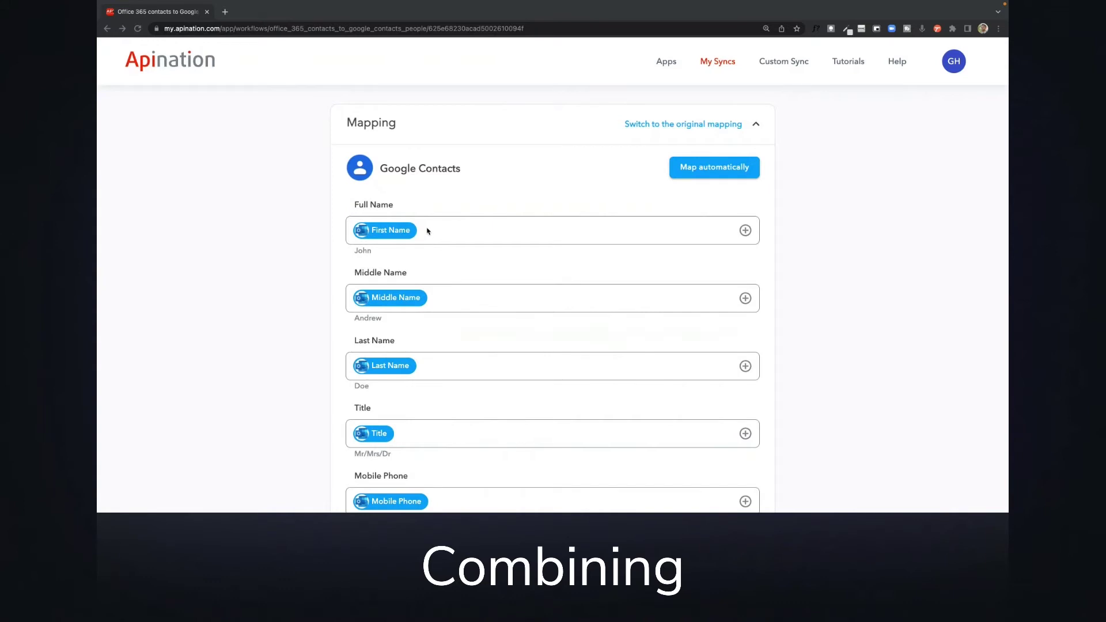
Step: Add the Middle Name and Last Name fields after First Name in the Full Name mapping
left_click(745, 230)
type("m")
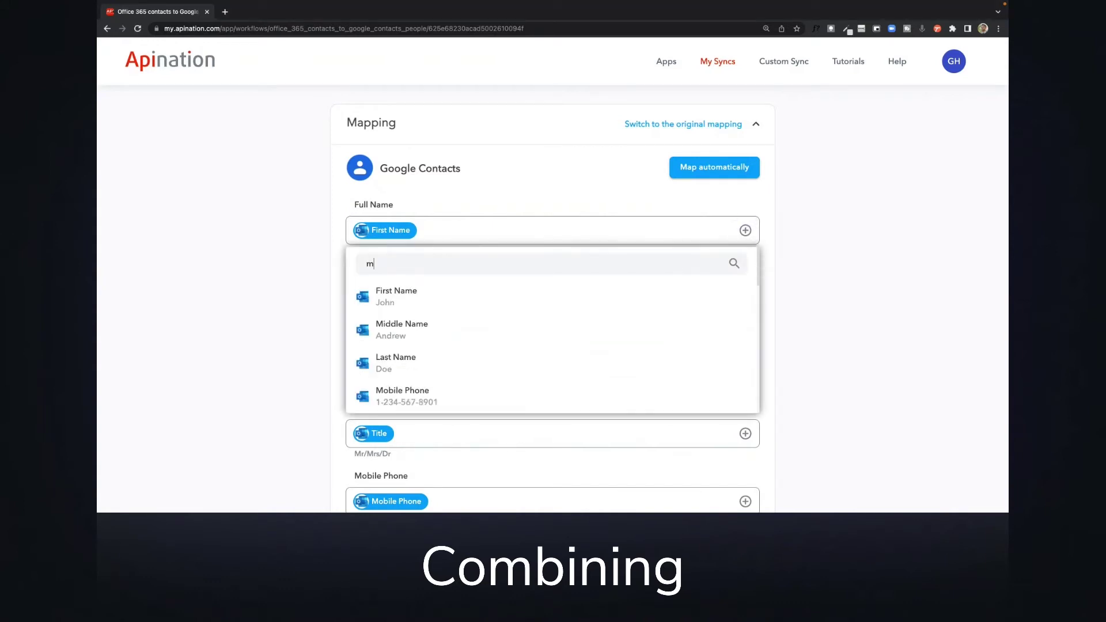
type("e Midd")
left_click(501, 303)
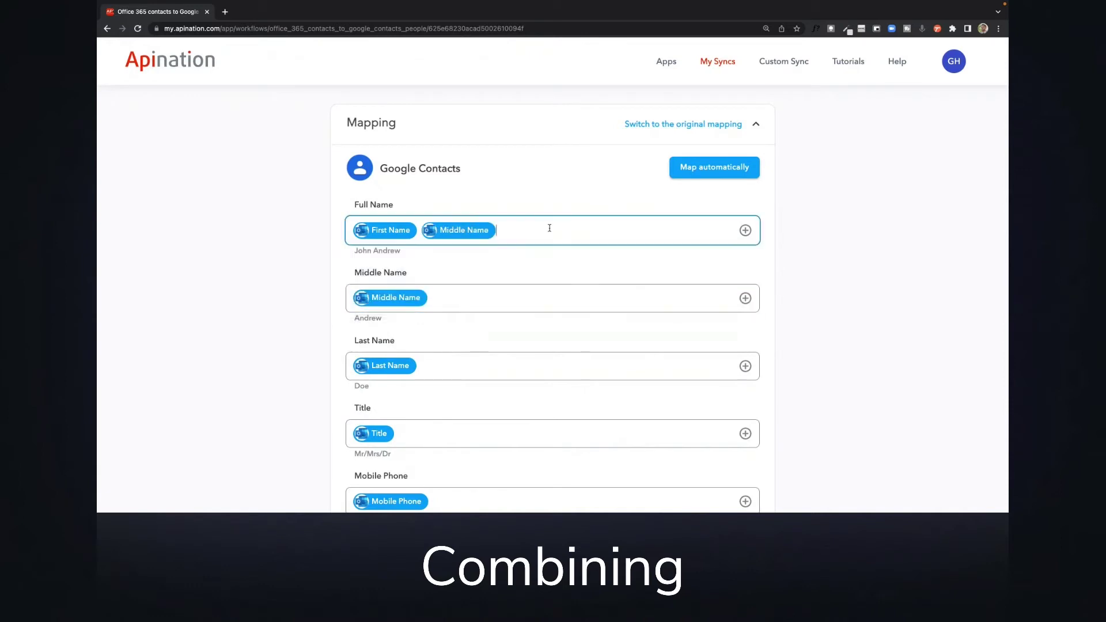
left_click(745, 230)
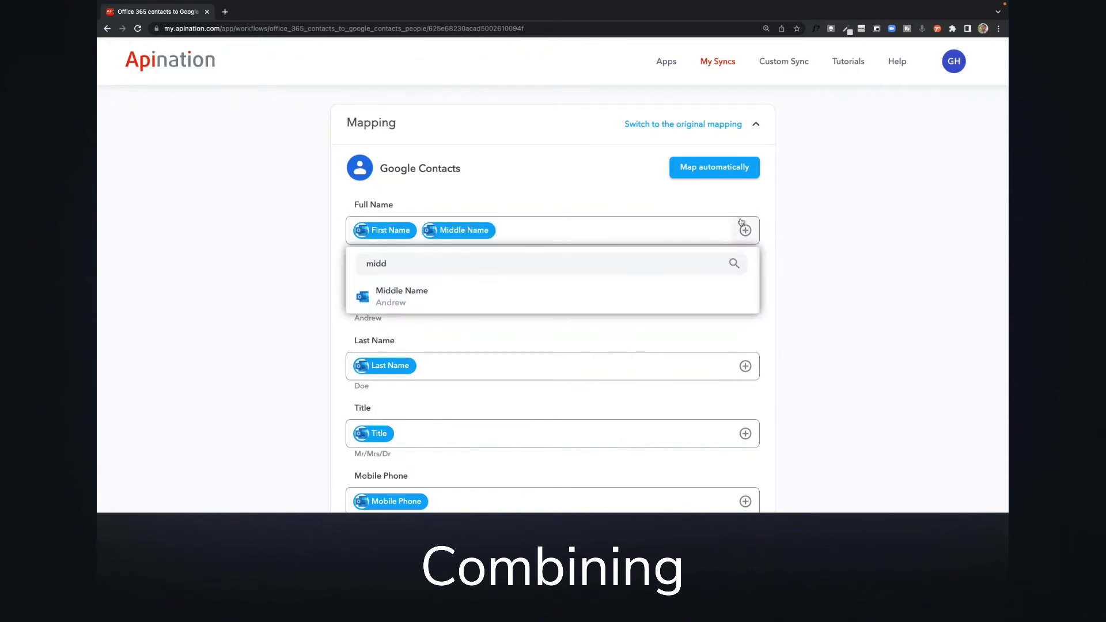
double_click(631, 260)
type("las")
left_click(550, 288)
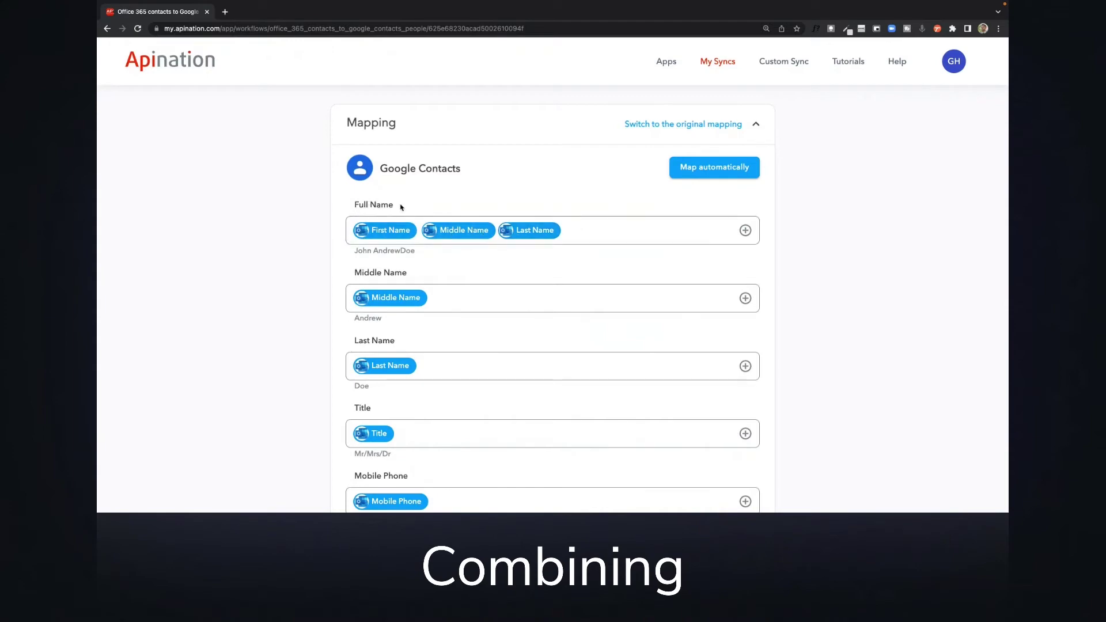
Step: Add the assistantName field on a new line below Notes in the Notes mapping
scroll(562, 460, "down", 10)
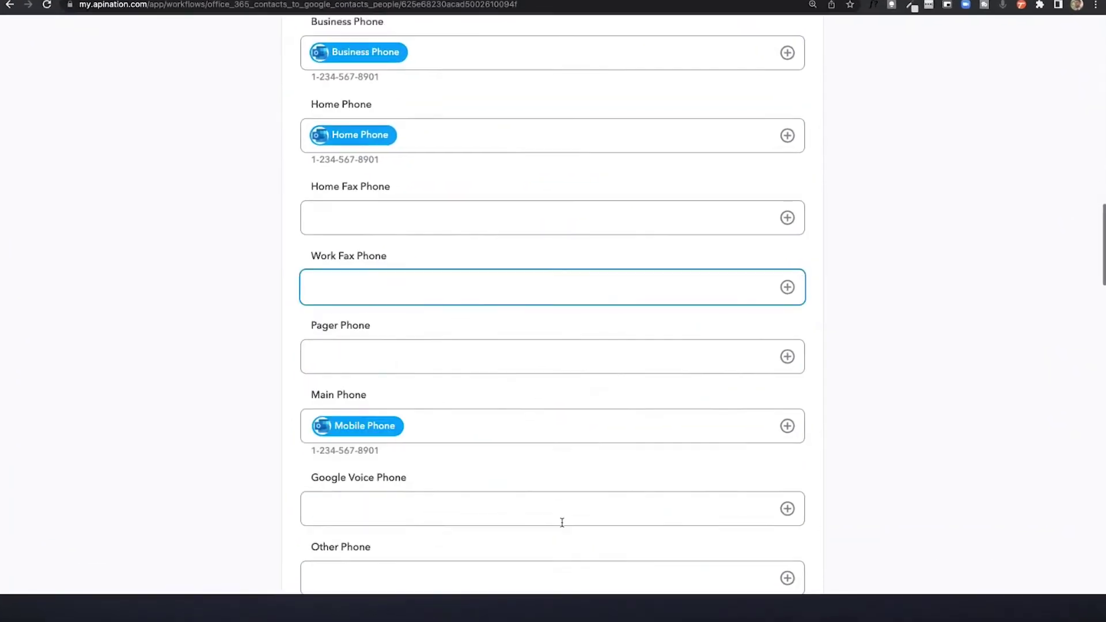
scroll(564, 551, "down", 15)
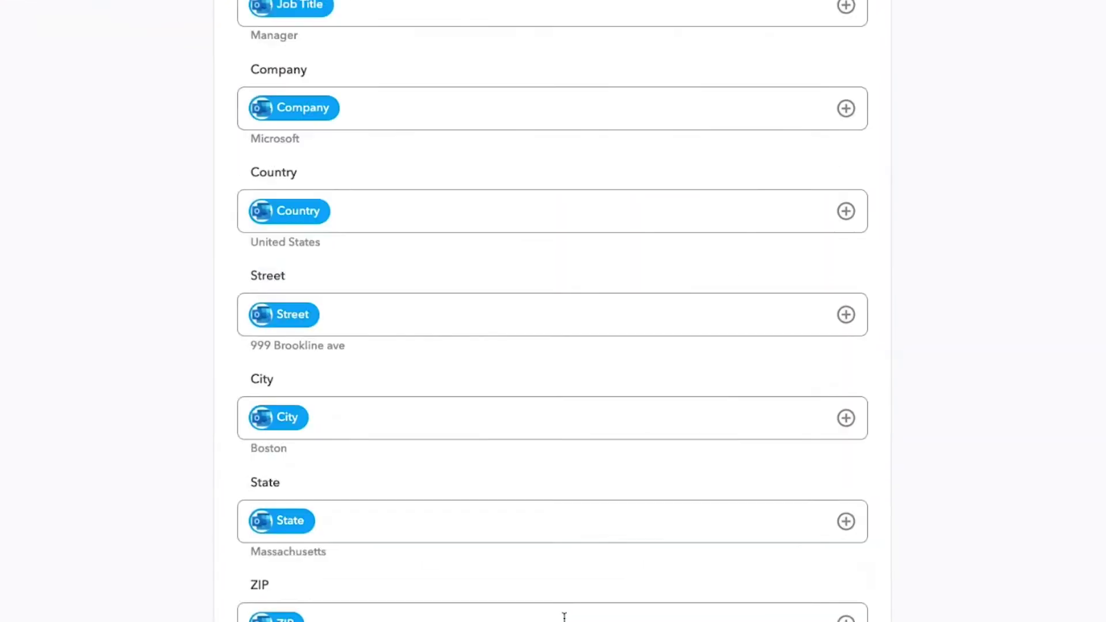
scroll(464, 329, "down", 7)
scroll(464, 328, "up", 2)
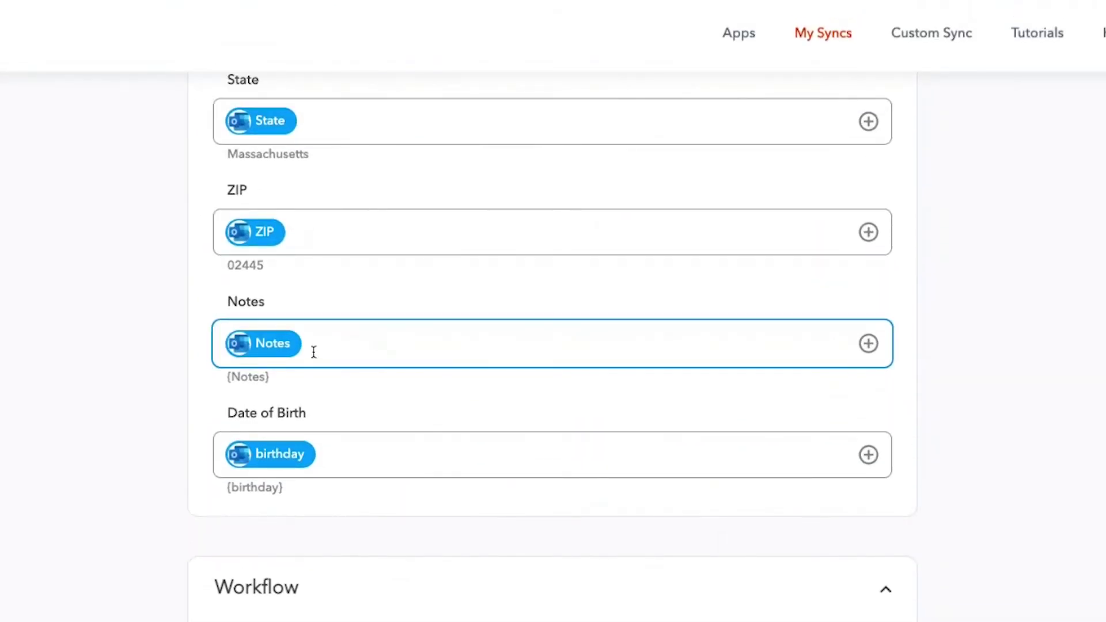
key("Return")
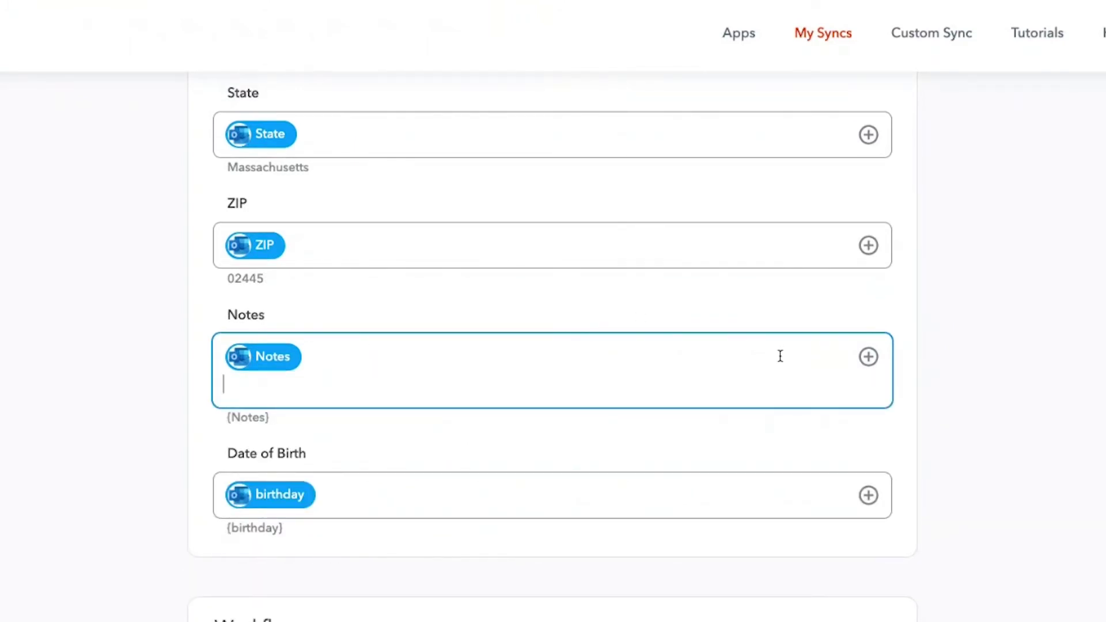
left_click(869, 361)
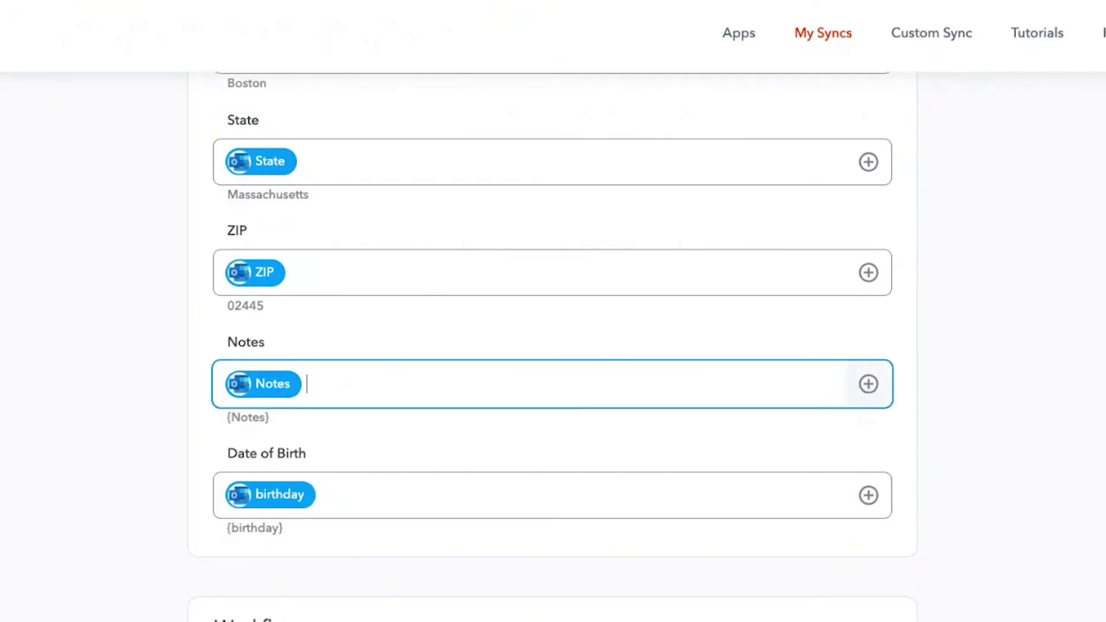
key("Return")
left_click(869, 359)
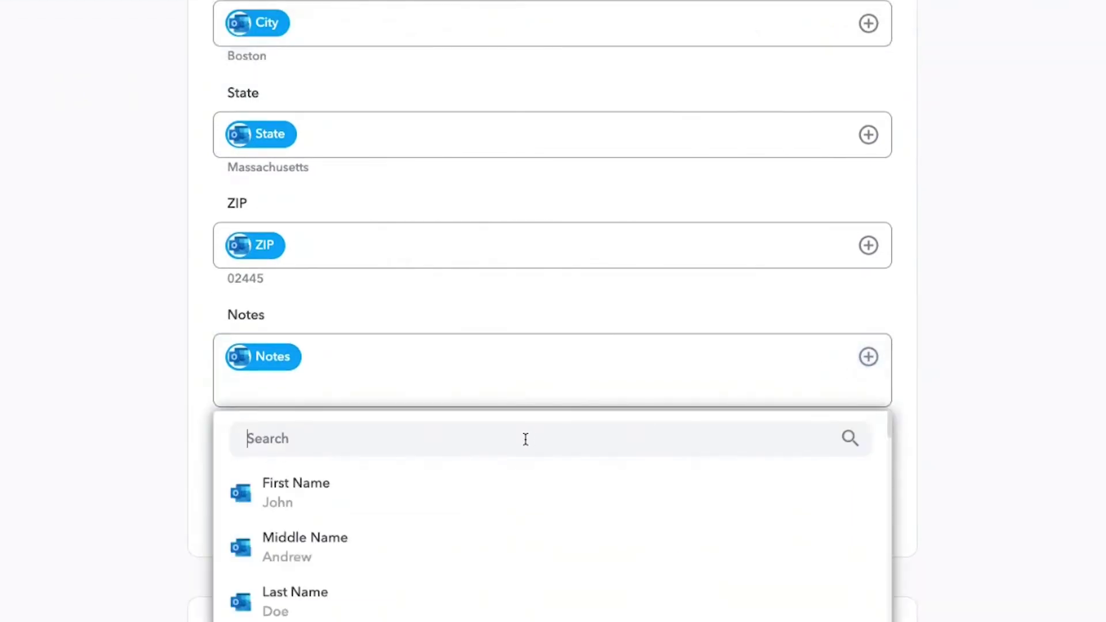
type("assi")
left_click(344, 503)
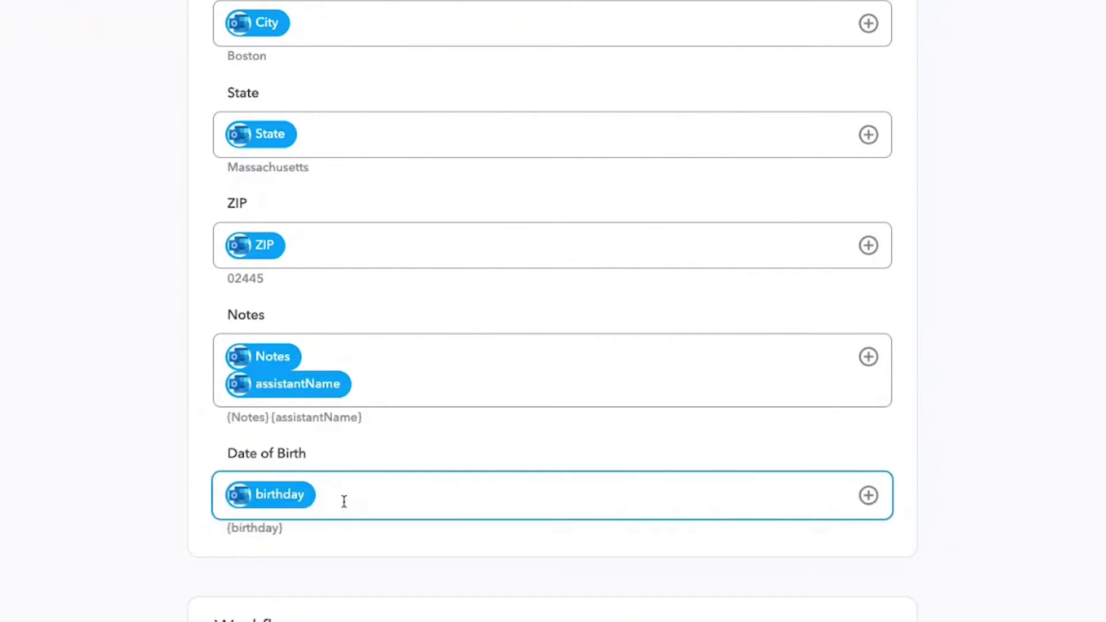
Step: Add the children field on a new line below assistantName in the Notes mapping
key("Return")
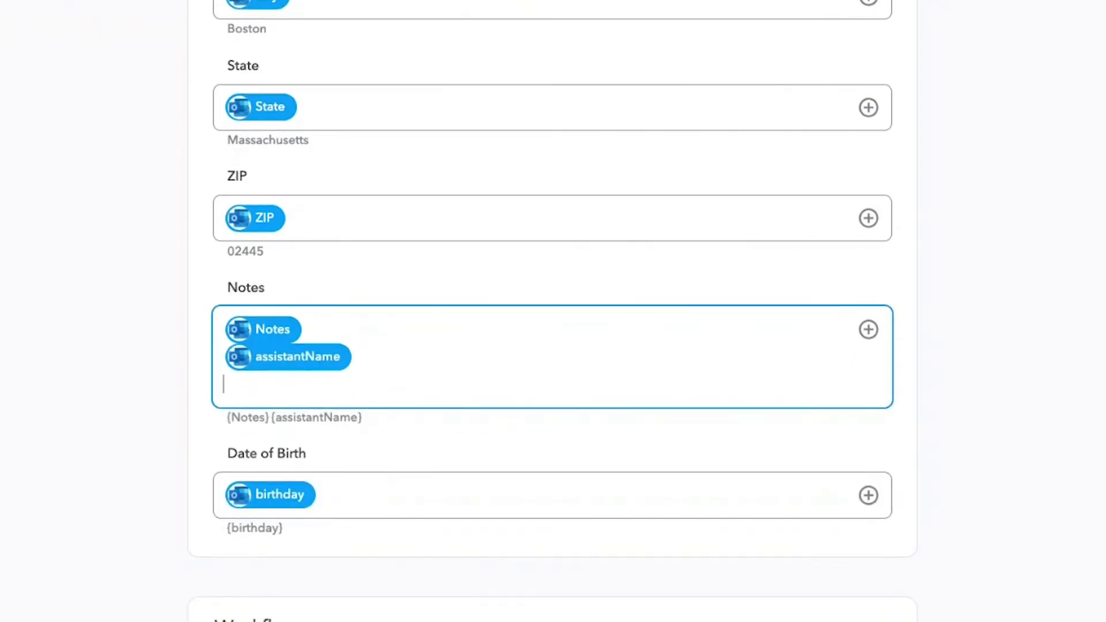
left_click(868, 329)
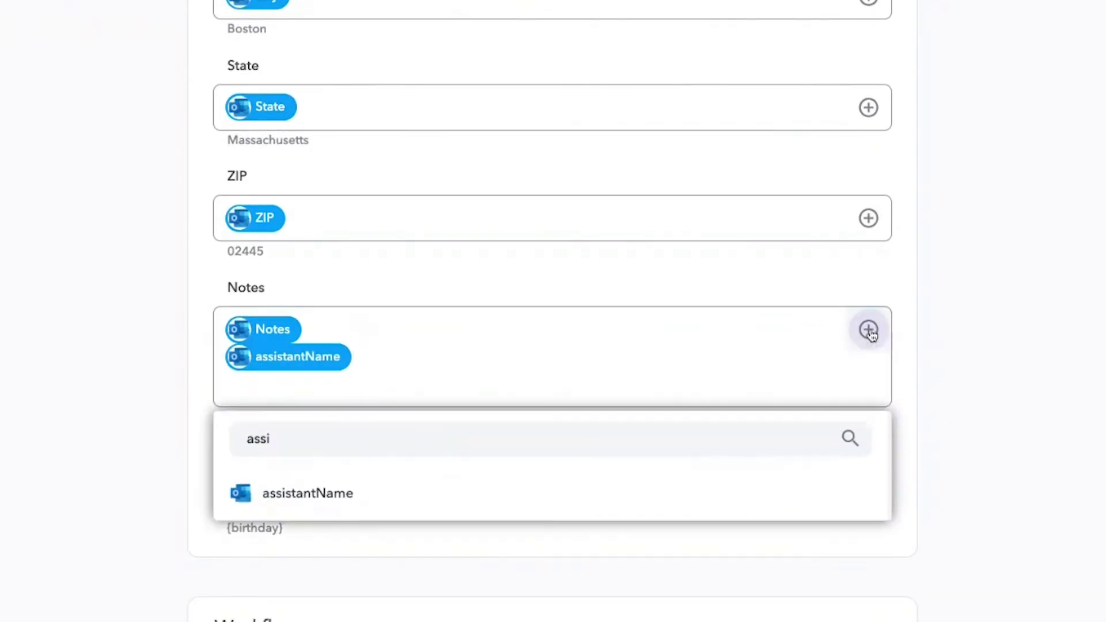
double_click(480, 442)
type("chil")
key("Return")
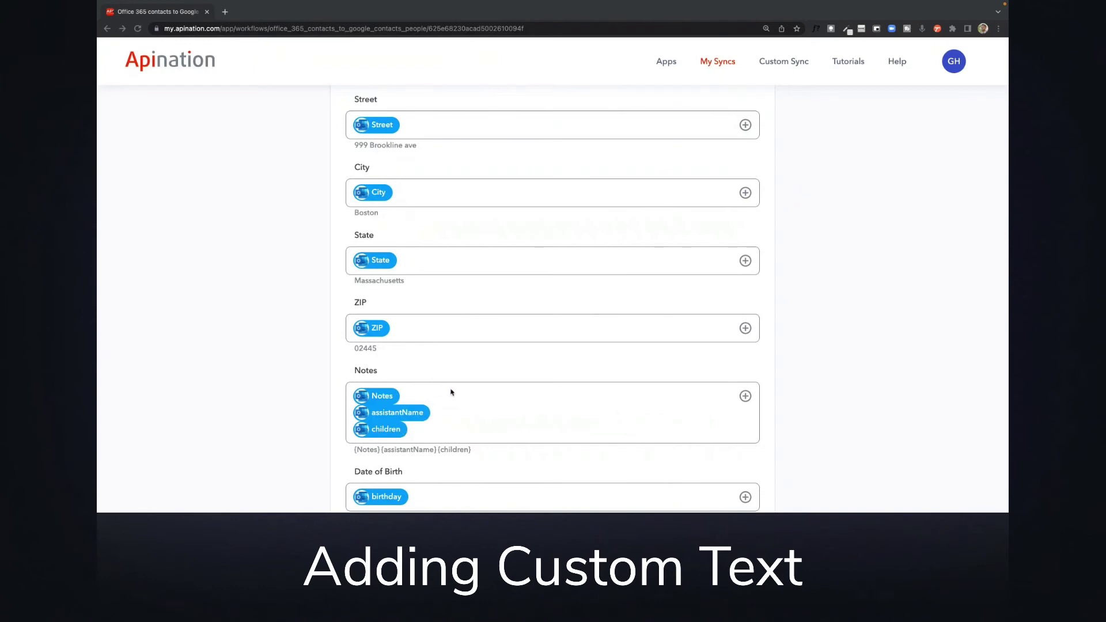
Step: Insert the custom text "Assistant:" before the assistantName field in the Notes mapping
left_click(408, 397)
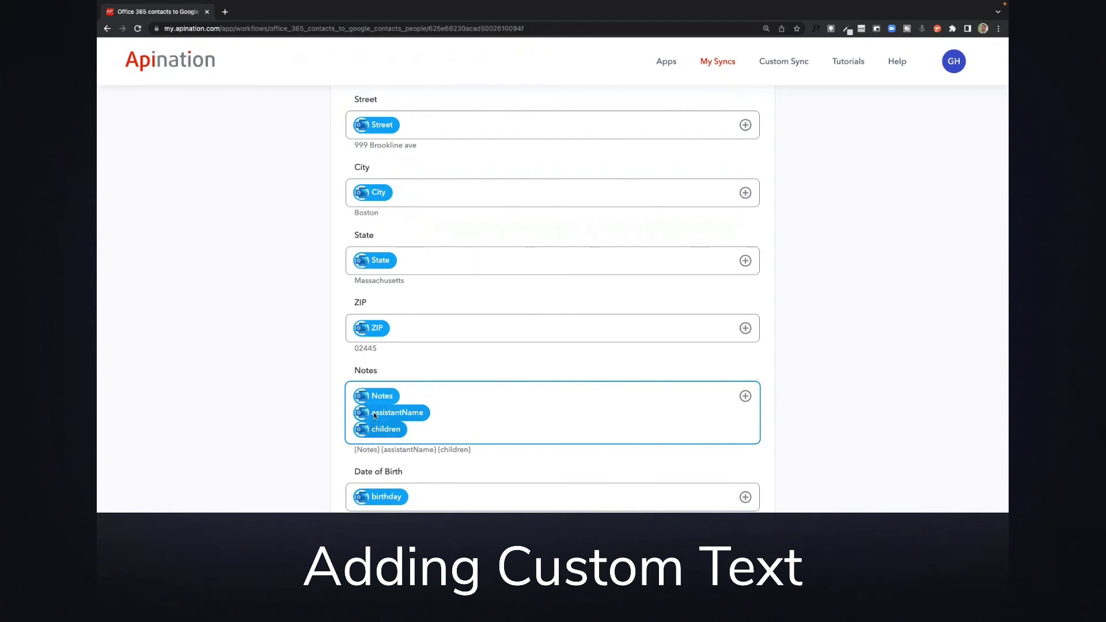
scroll(552, 288, "down", 2)
type("Assistan")
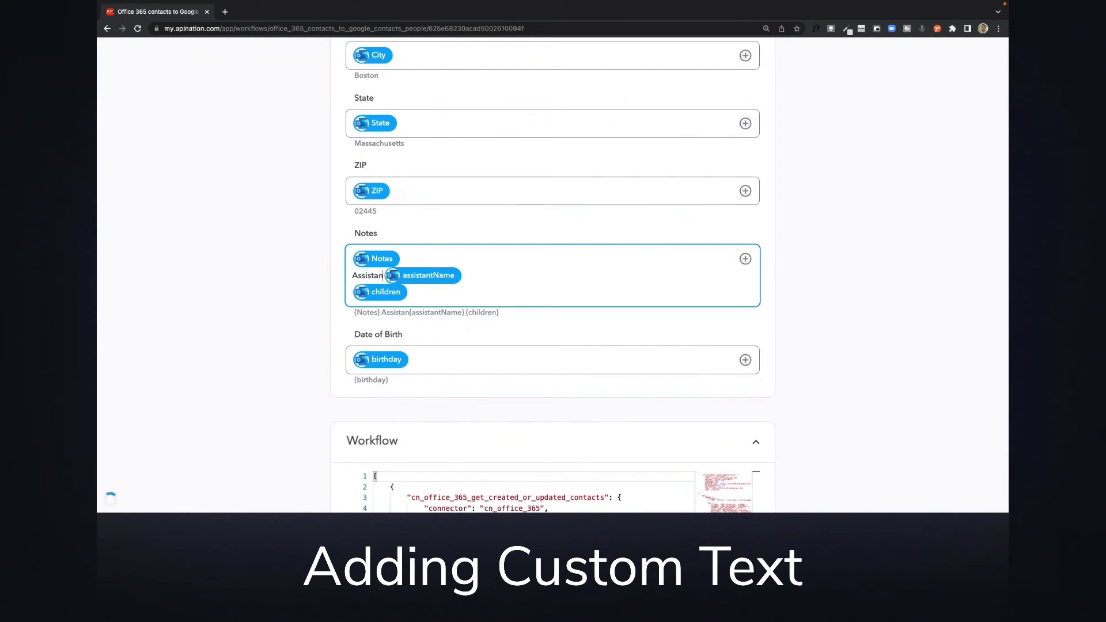
type("t:")
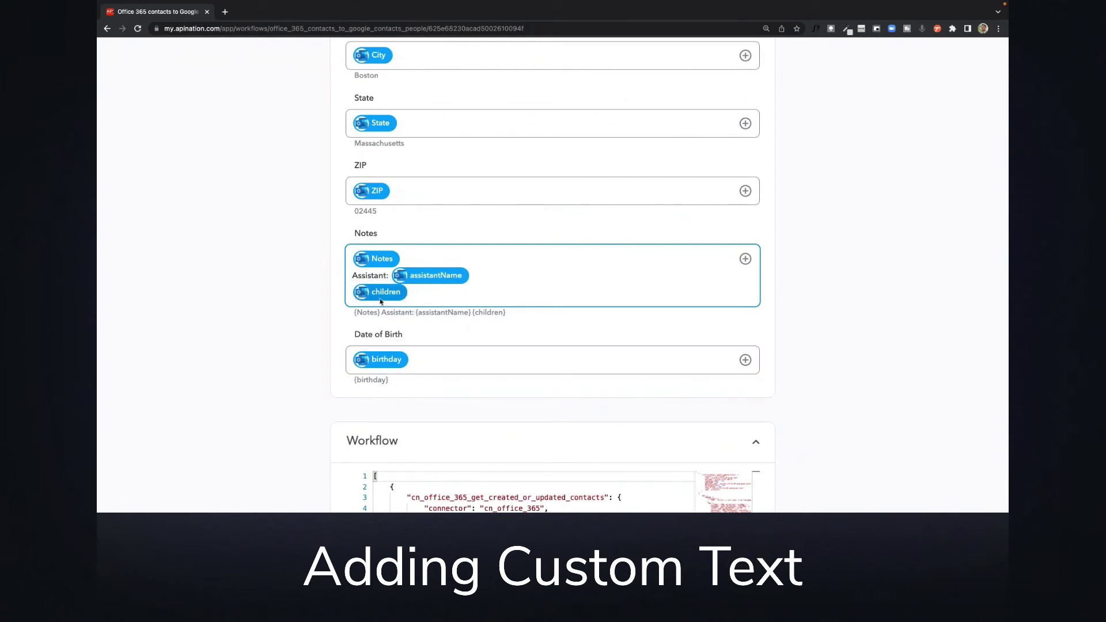
Step: Insert the custom text "Children:" before the children field in the Notes mapping
left_click(350, 294)
type("Childre")
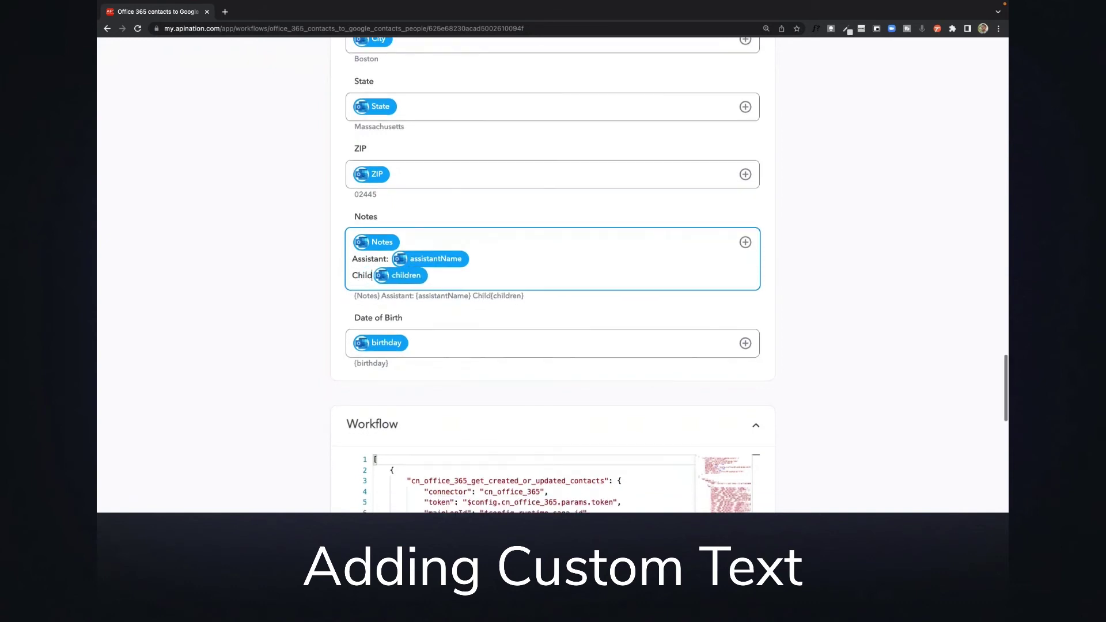
type(":")
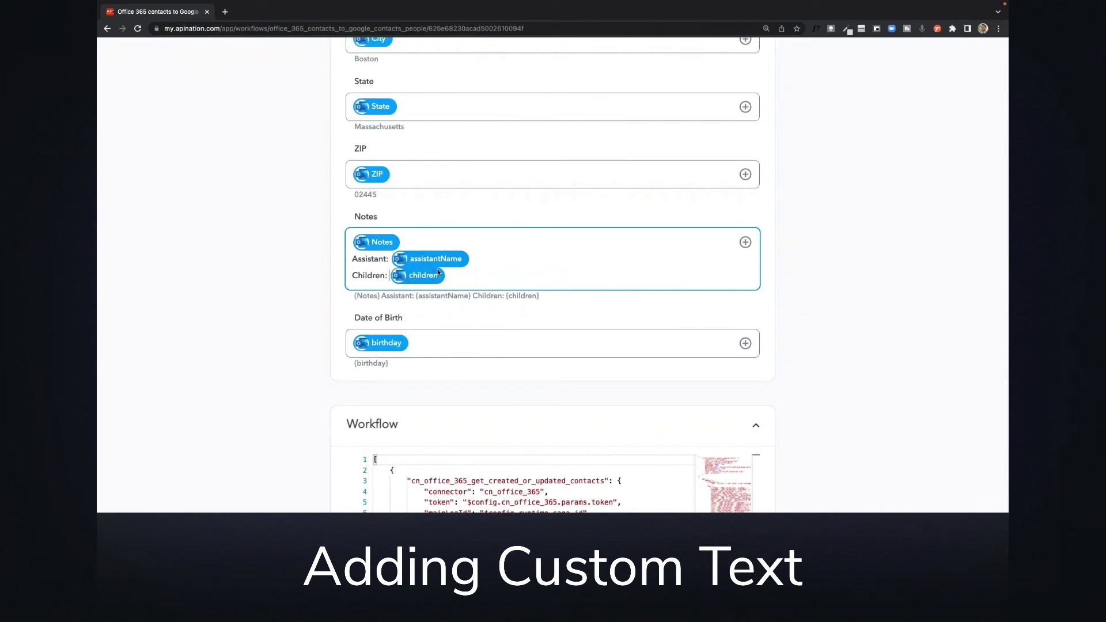
Step: Remove the Office 365 Company field from the Company mapping, leaving it empty
scroll(490, 310, "up", 2)
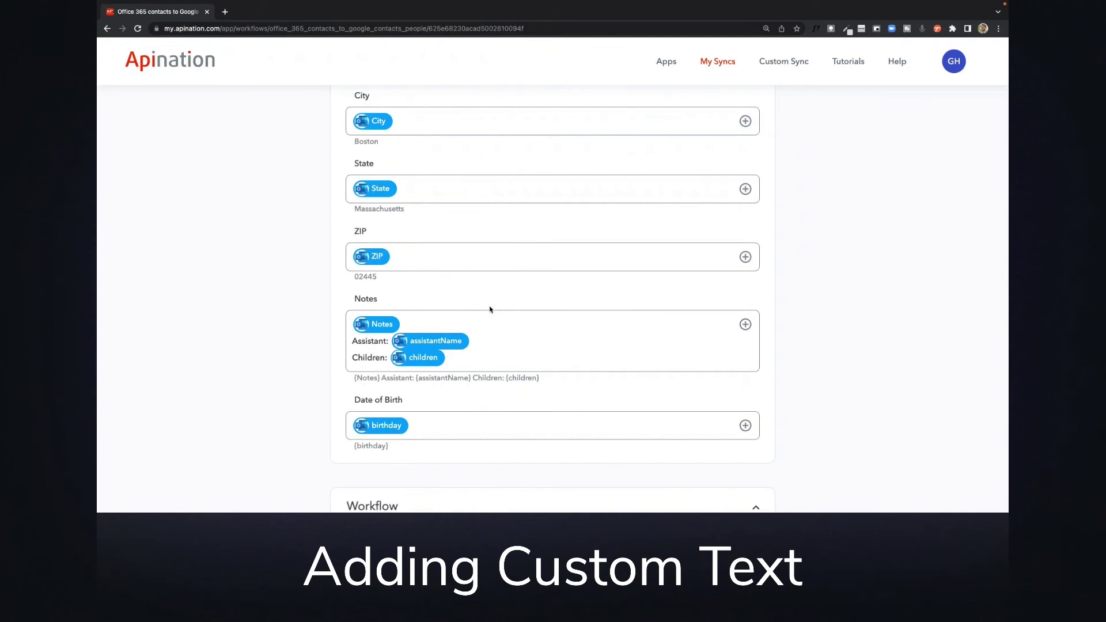
scroll(490, 310, "up", 4)
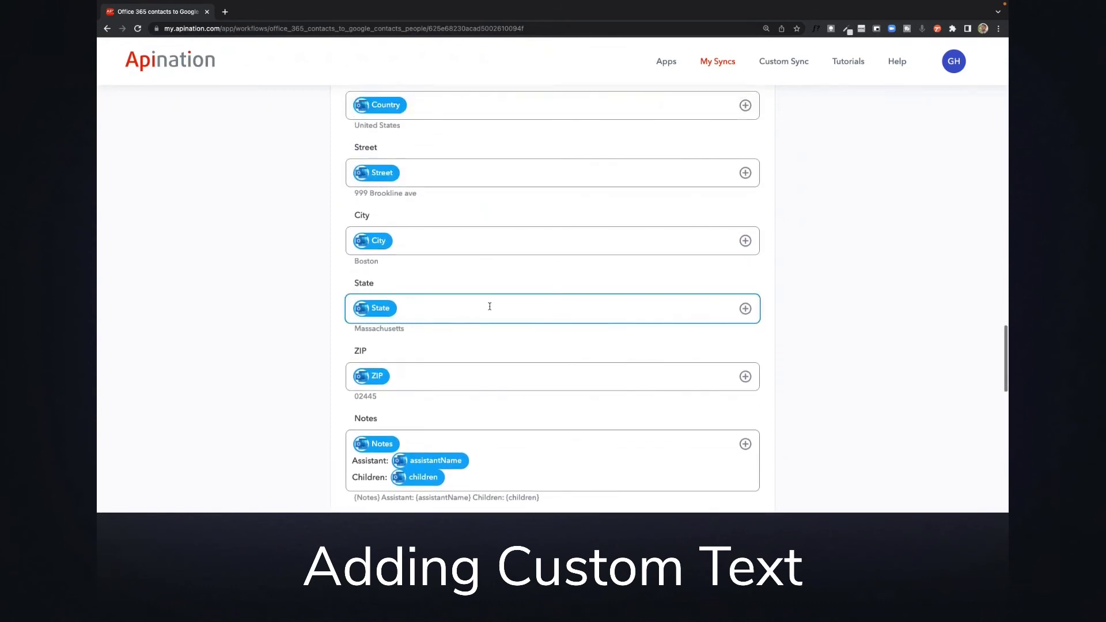
scroll(489, 307, "up", 4)
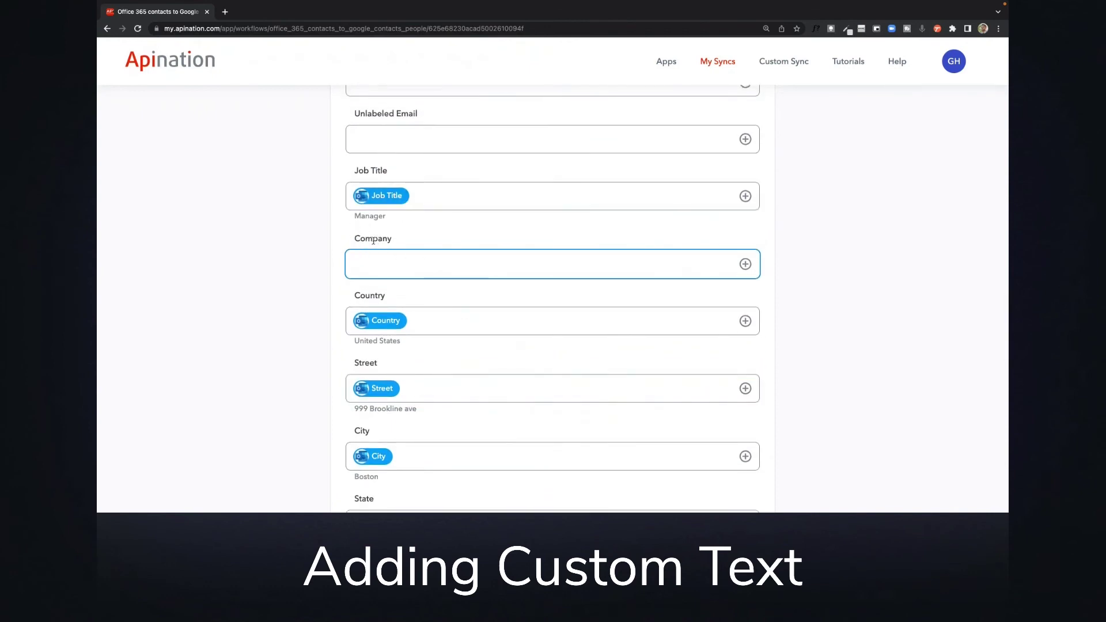
scroll(427, 254, "down", 1)
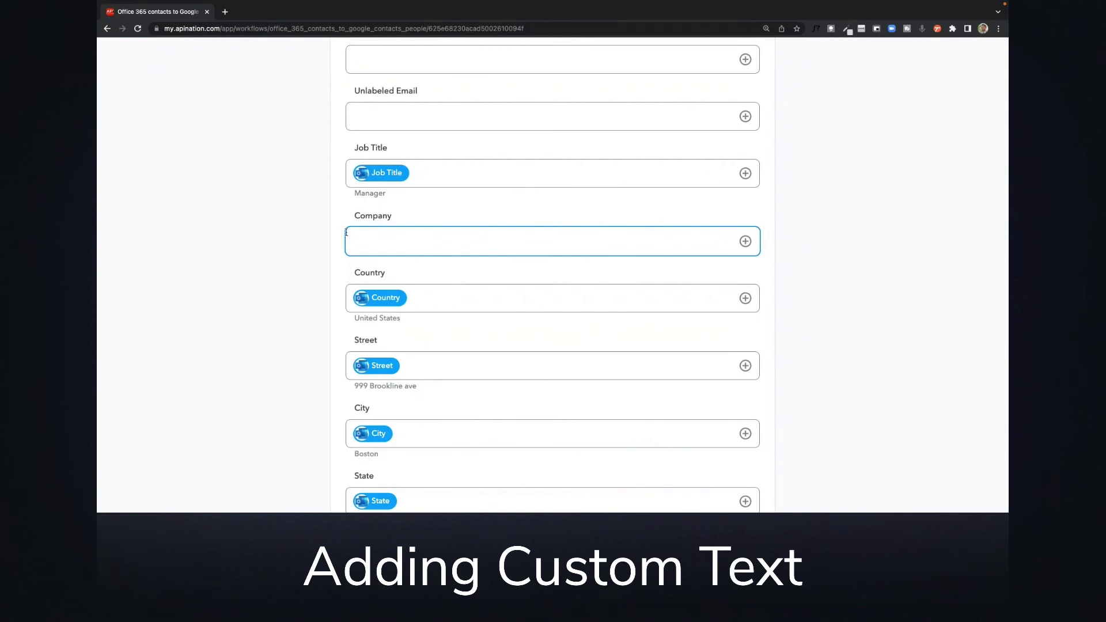